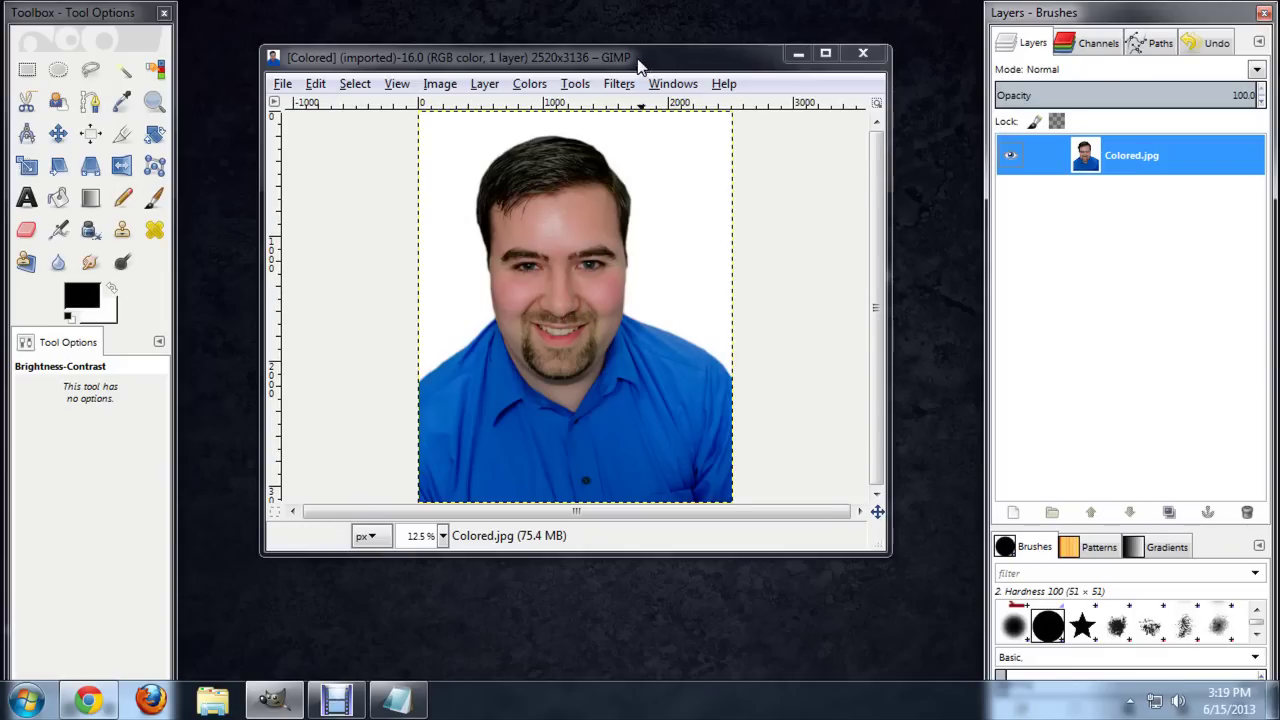
Step: Drop earth-full-view_6125_990x742.jpg into the image as a new layer, leaving Brightness-Contrast unchanged
{"action": "left_click_drag", "start_coordinate": [640, 65], "coordinate": [667, 63]}
{"action": "left_click_drag", "start_coordinate": [110, 25], "coordinate": [251, 27]}
{"action": "left_click_drag", "start_coordinate": [100, 622], "coordinate": [174, 590]}
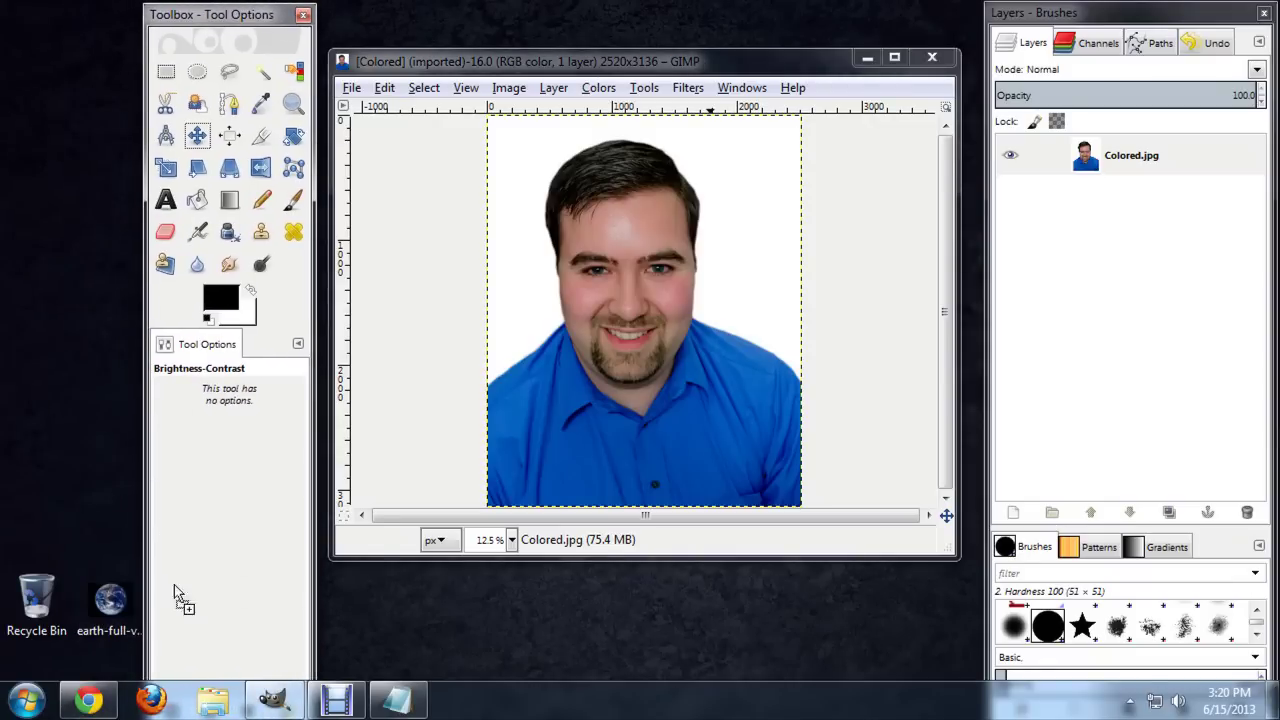
{"action": "left_click_drag", "start_coordinate": [705, 325], "coordinate": [775, 255]}
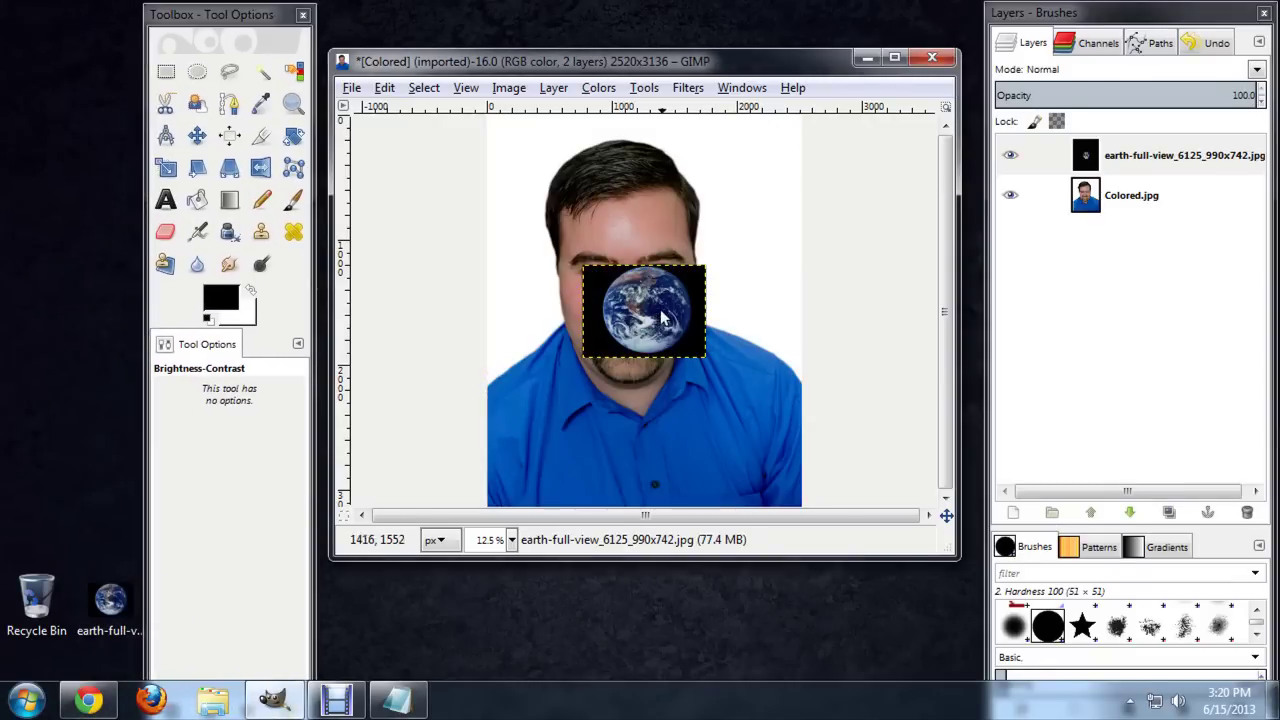
{"action": "left_click", "coordinate": [720, 270]}
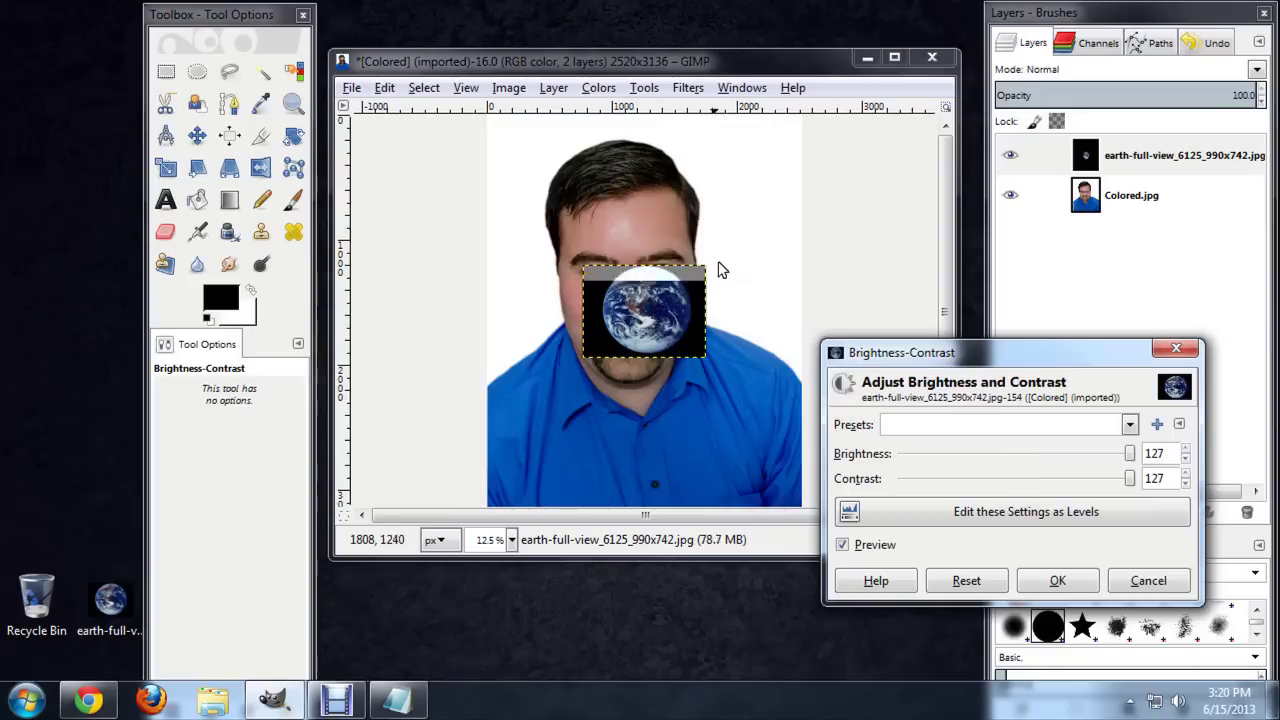
{"action": "left_click", "coordinate": [1148, 581]}
{"action": "left_click_drag", "start_coordinate": [252, 14], "coordinate": [120, 20]}
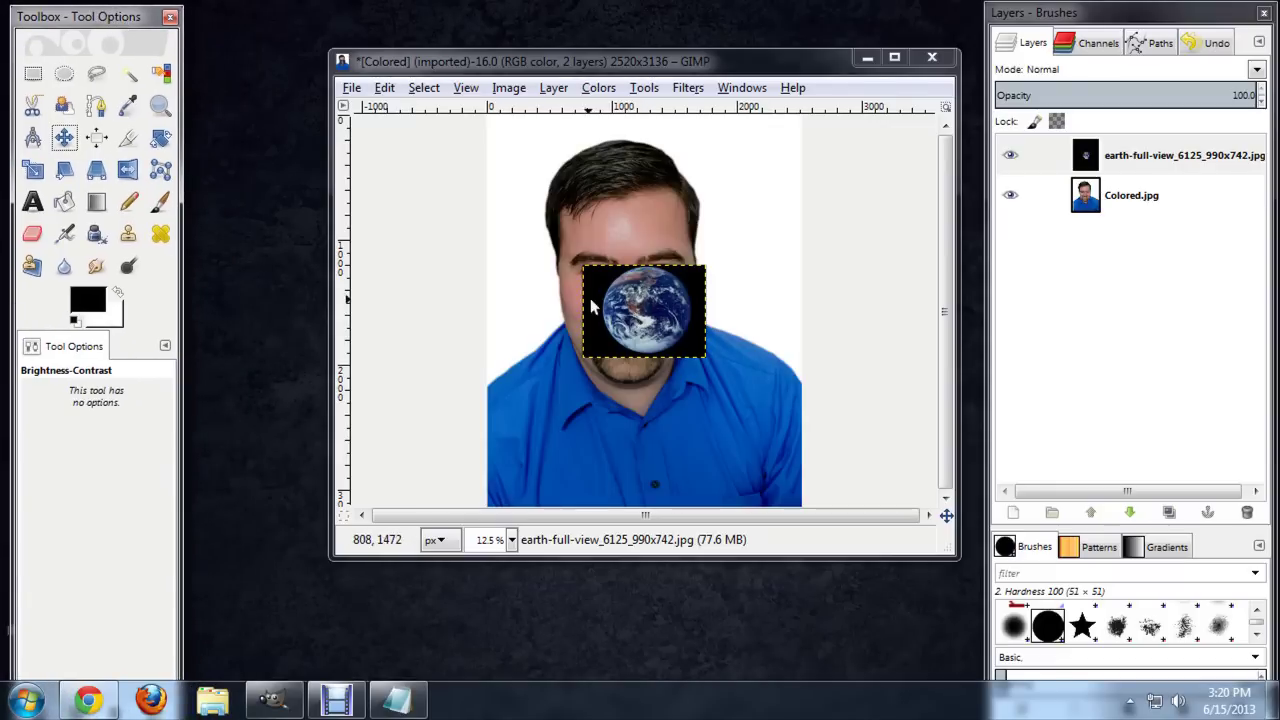
Step: With the Move tool, shift the Earth layer to the right of the man's head
{"action": "left_click", "coordinate": [63, 140]}
{"action": "left_click_drag", "start_coordinate": [642, 328], "coordinate": [746, 299]}
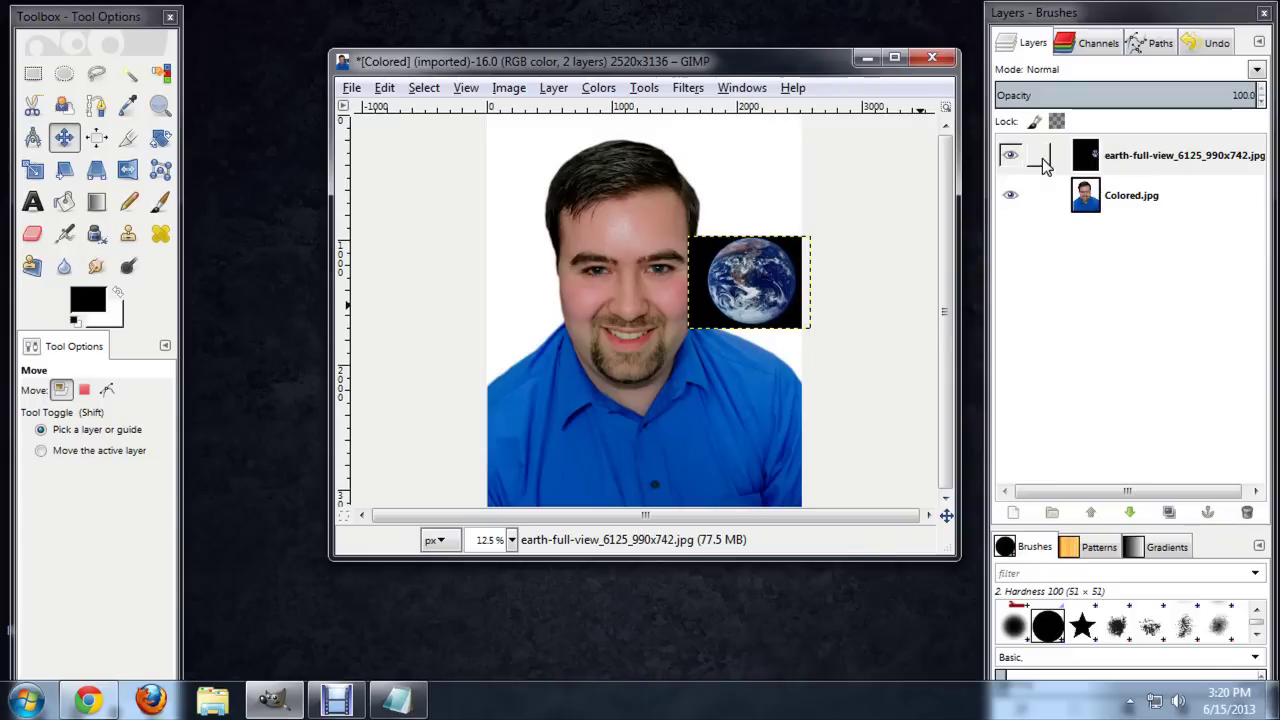
{"action": "left_click", "coordinate": [1010, 157]}
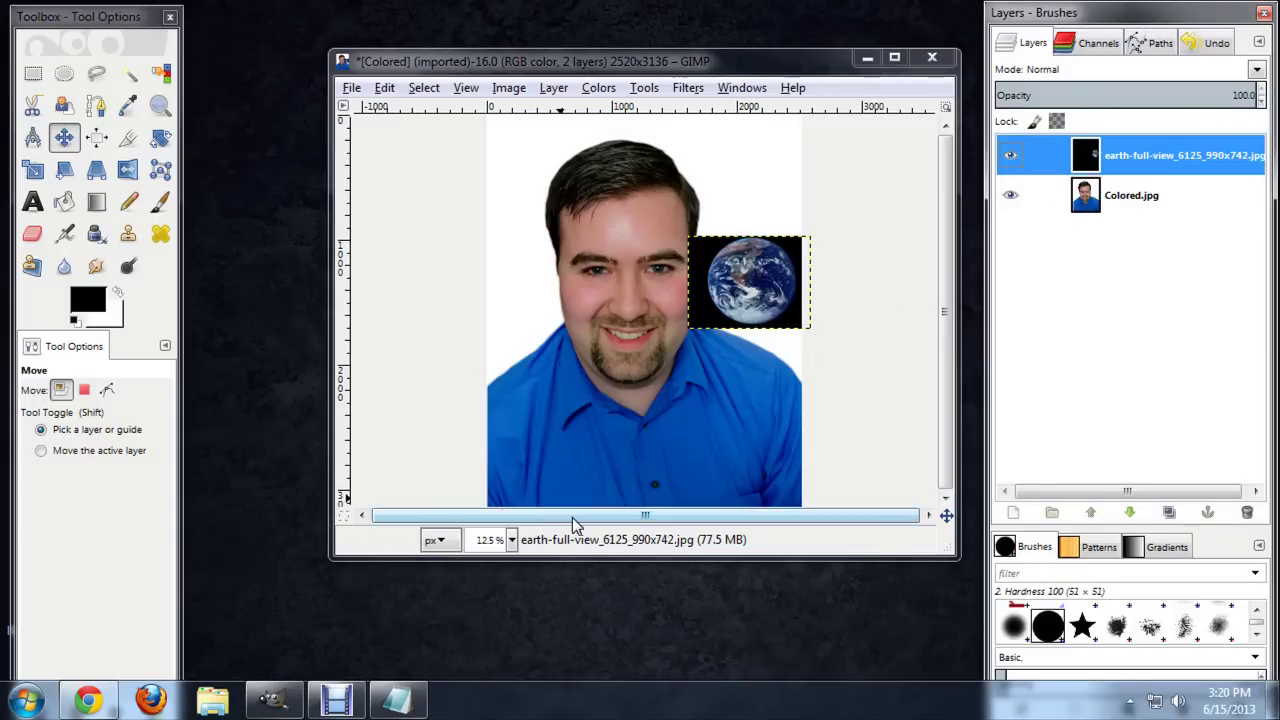
{"action": "left_click_drag", "start_coordinate": [332, 561], "coordinate": [284, 617]}
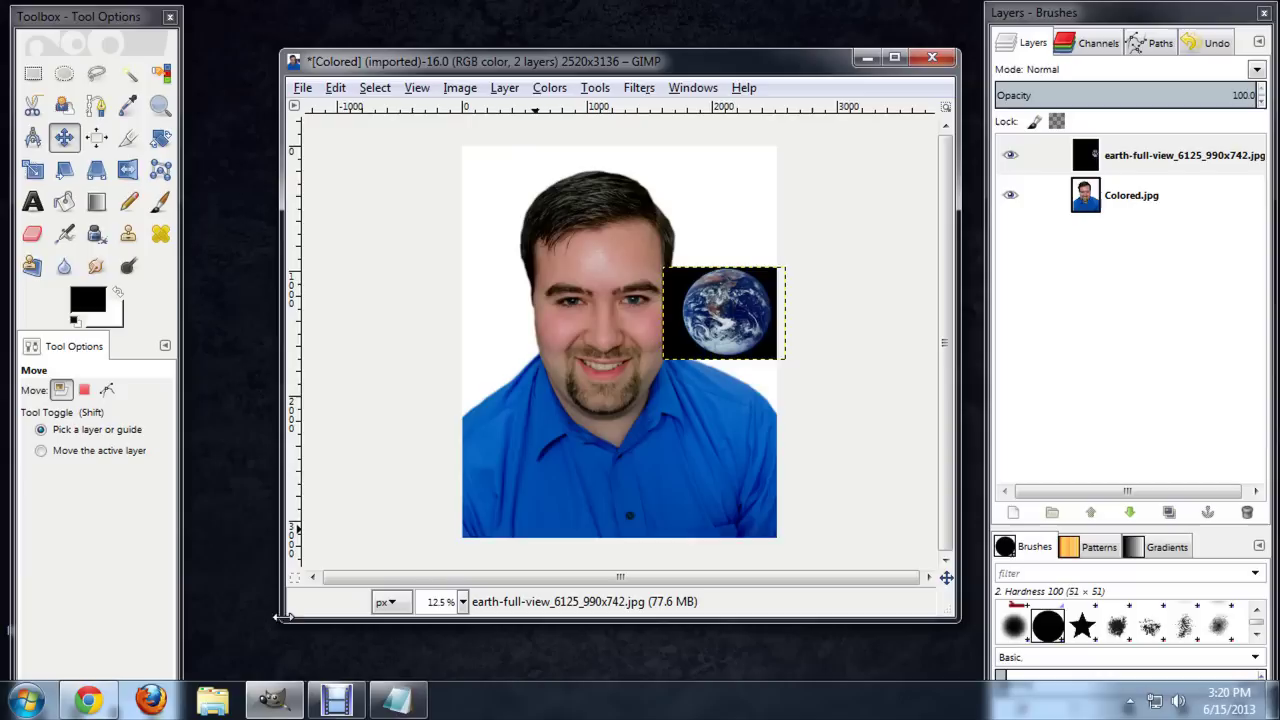
Step: Zoom in on the Earth and select its black background with Select By Color
{"action": "left_click", "coordinate": [160, 105]}
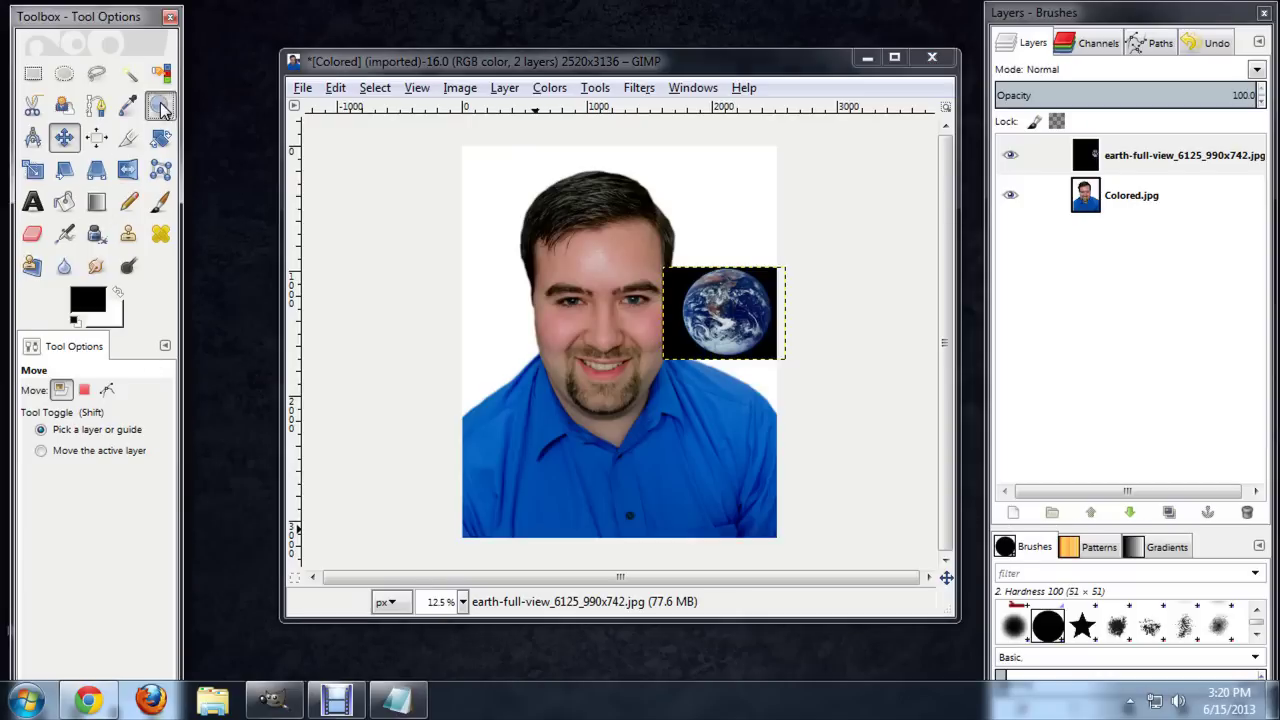
{"action": "left_click", "coordinate": [648, 332]}
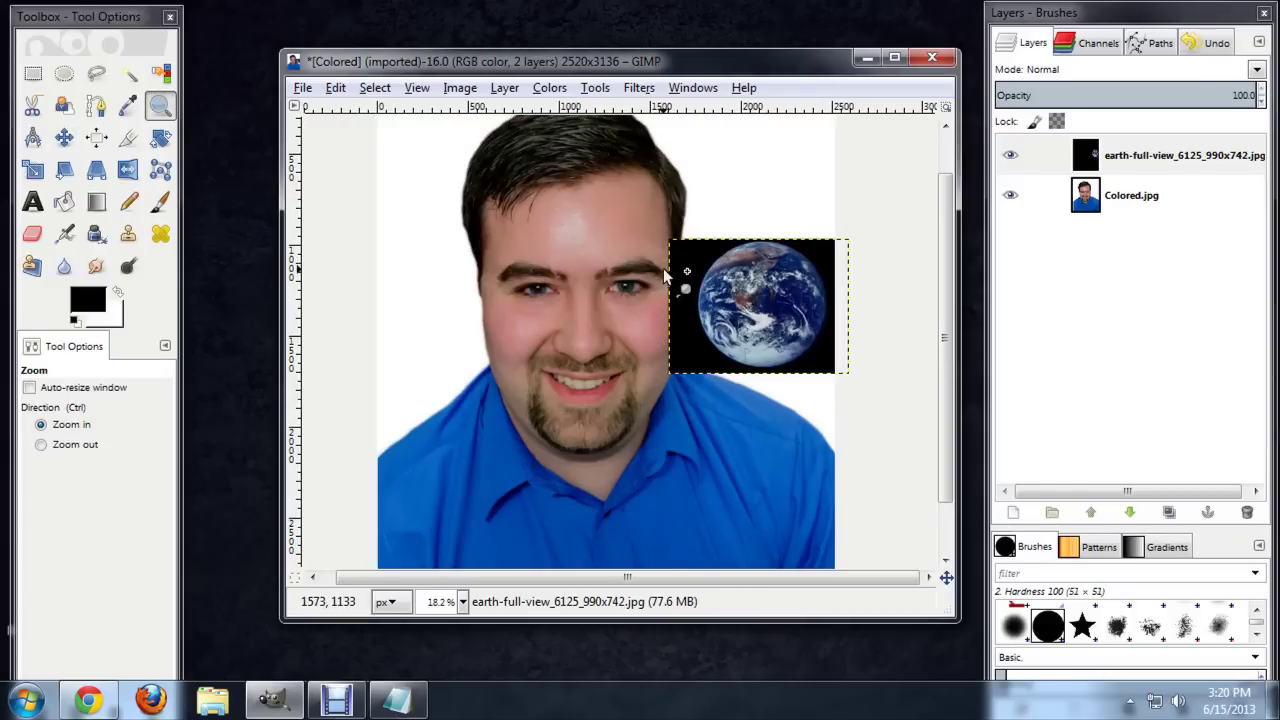
{"action": "left_click", "coordinate": [769, 307]}
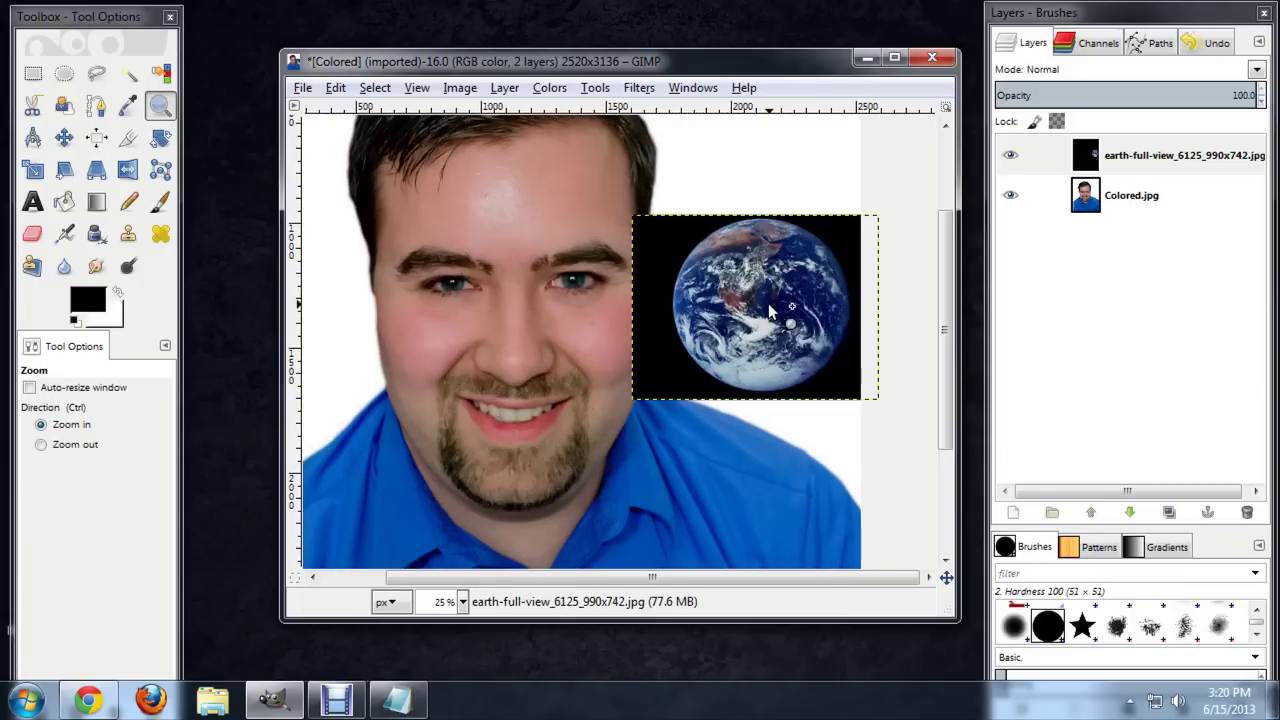
{"action": "left_click", "coordinate": [768, 303]}
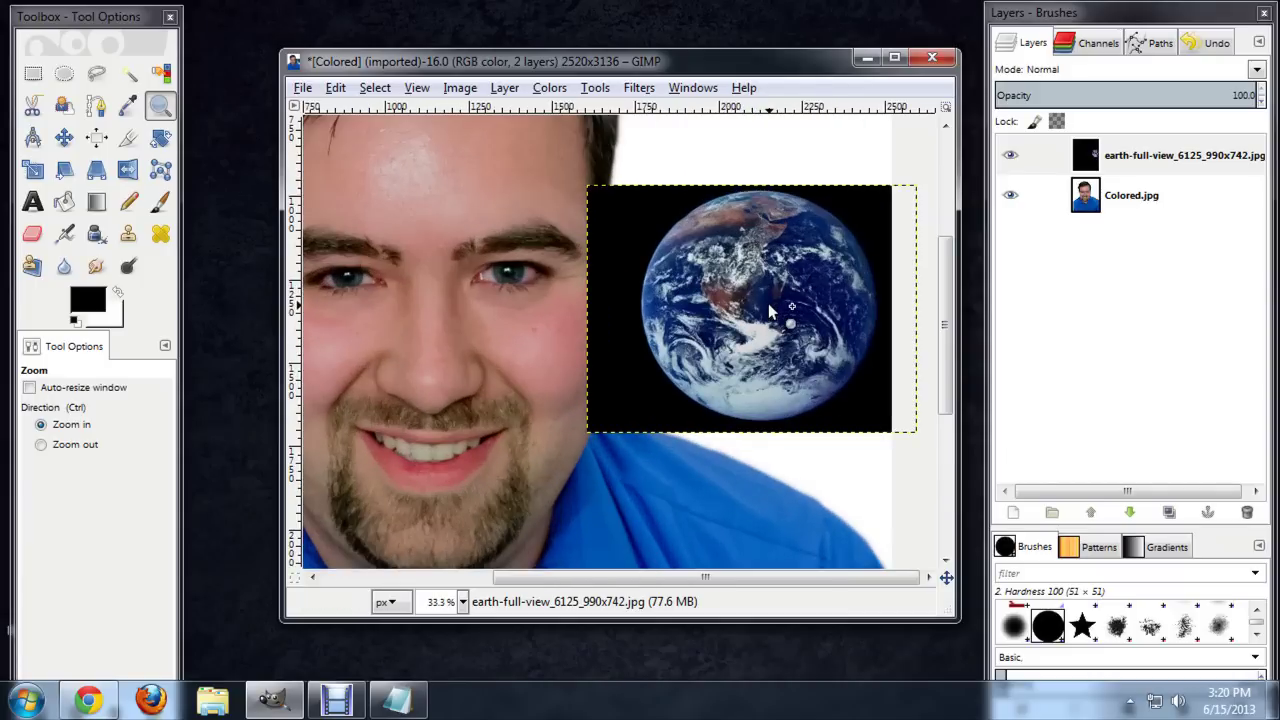
{"action": "left_click", "coordinate": [388, 89]}
{"action": "left_click", "coordinate": [400, 205]}
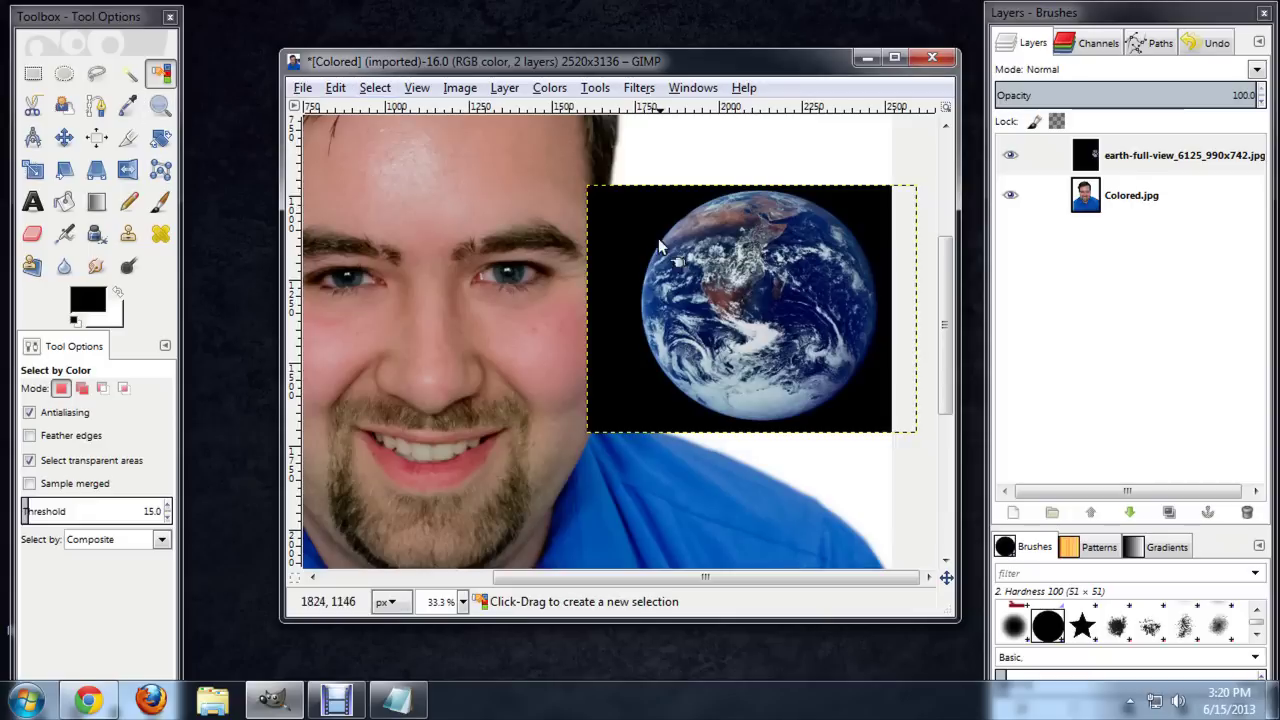
{"action": "left_click", "coordinate": [638, 217]}
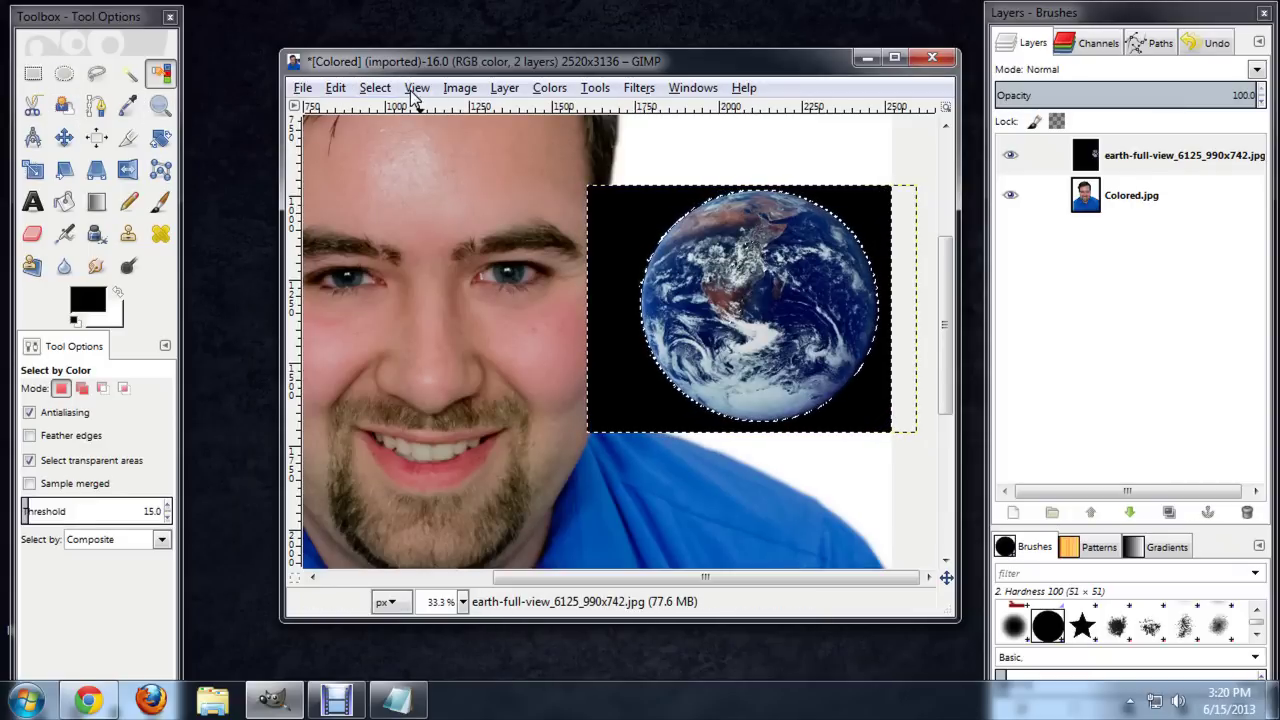
Step: Invert the selection to keep only the globe, then turn on Quick Mask
{"action": "left_click", "coordinate": [377, 89]}
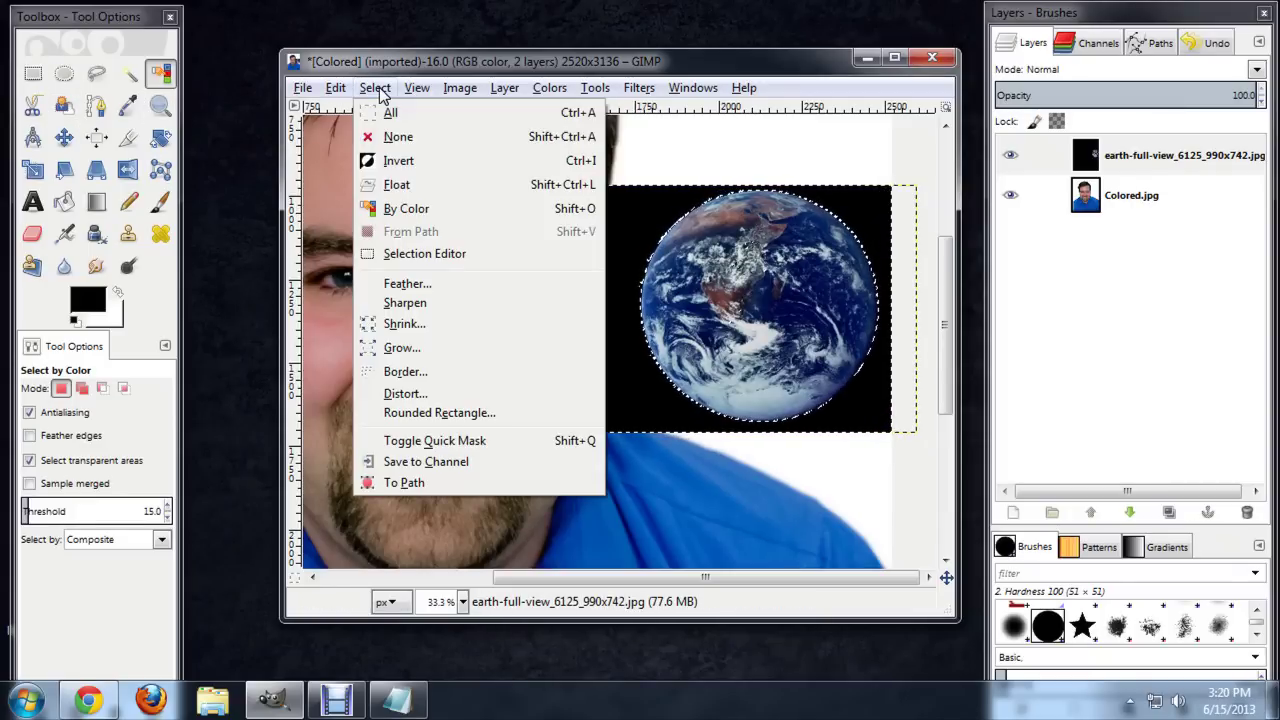
{"action": "left_click", "coordinate": [390, 160]}
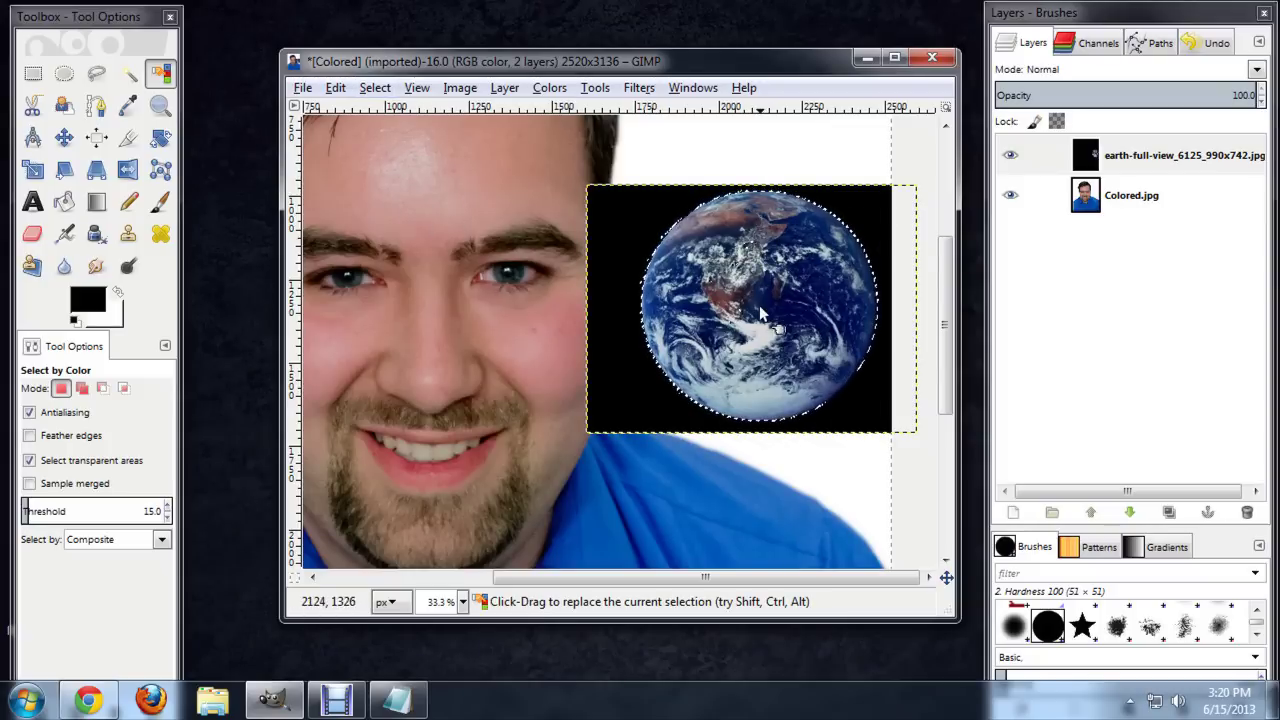
{"action": "left_click", "coordinate": [357, 88]}
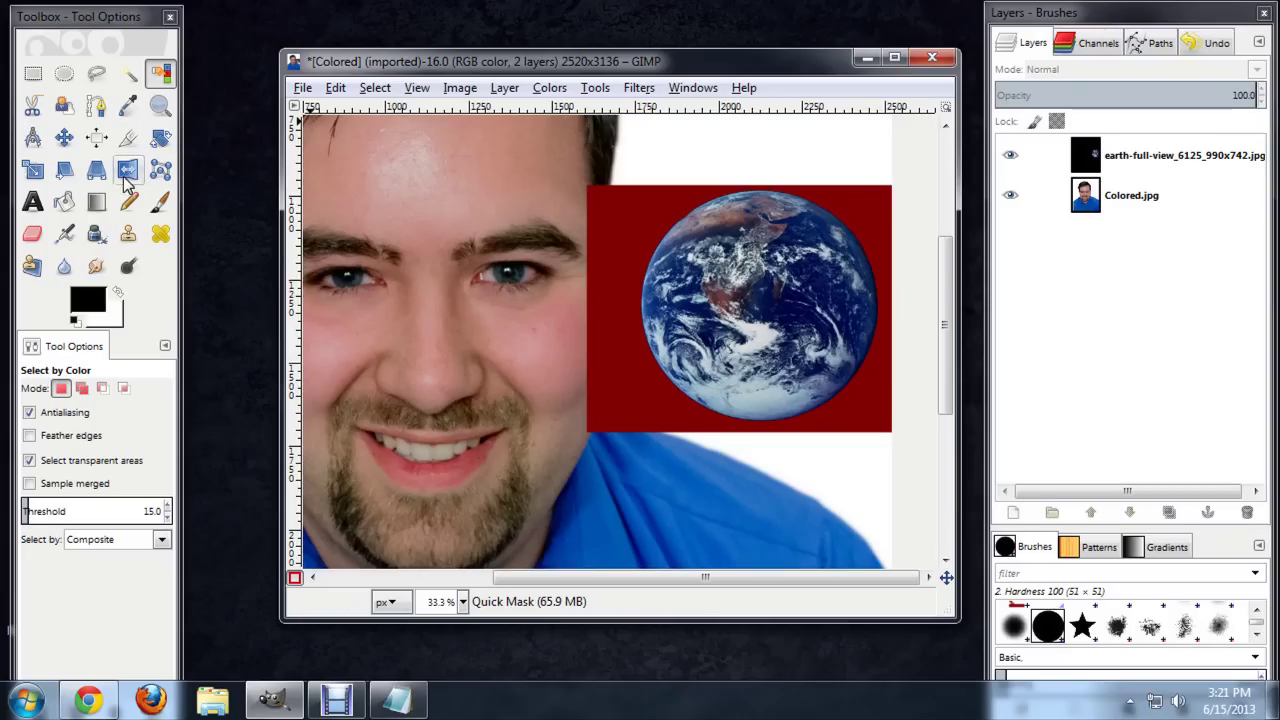
Step: Undo a trial Paintbrush stroke on the Earth and swap colours so the foreground is white
{"action": "left_click", "coordinate": [158, 203]}
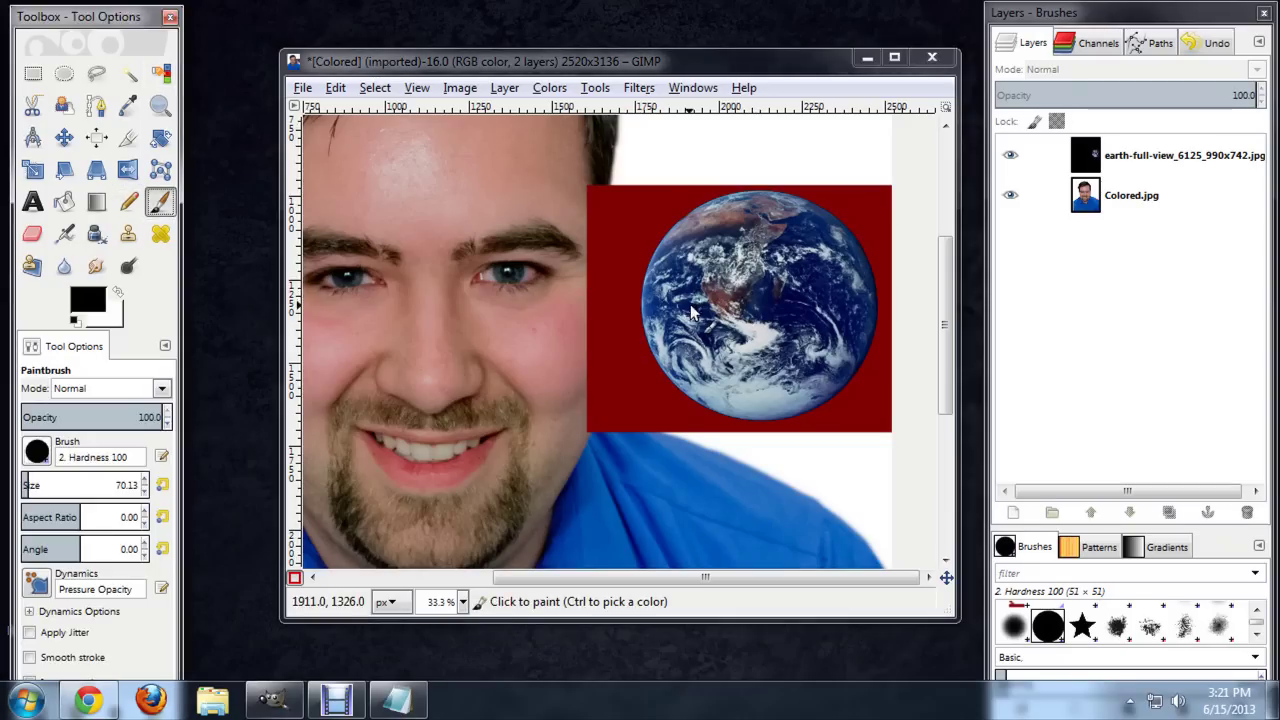
{"action": "left_click_drag", "start_coordinate": [690, 312], "coordinate": [800, 316]}
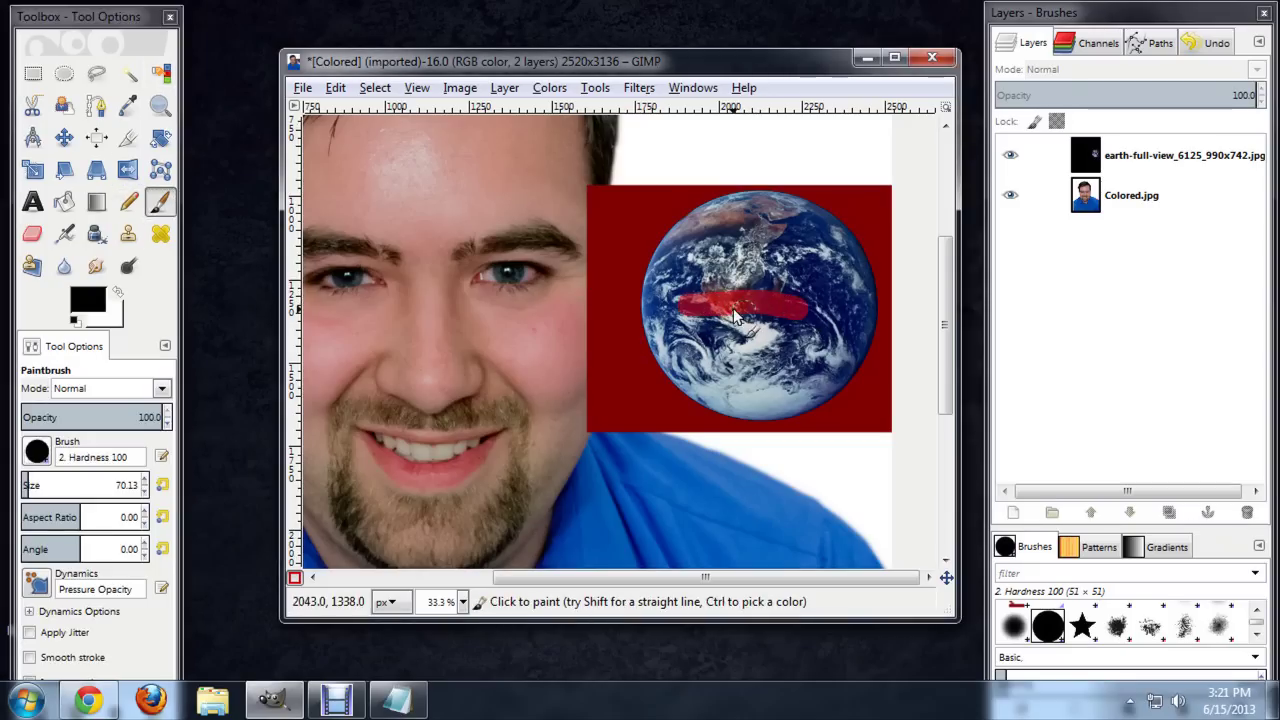
{"action": "key", "text": "ctrl+z"}
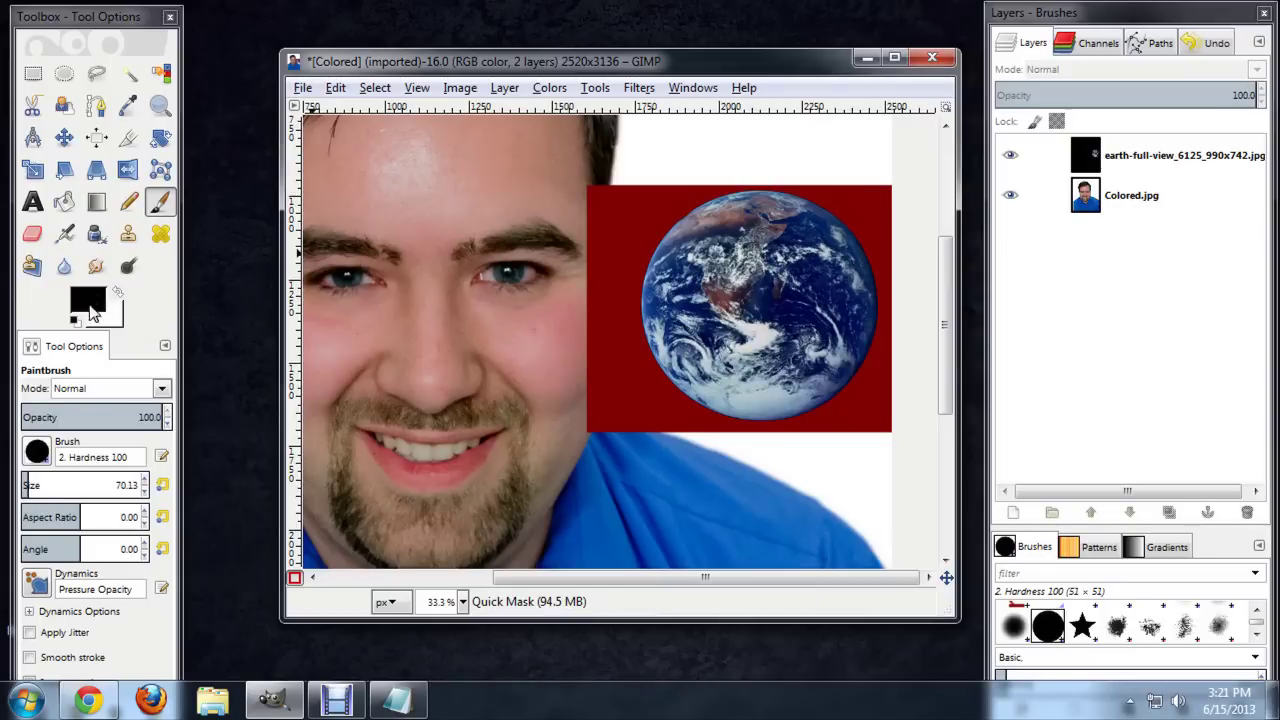
{"action": "left_click", "coordinate": [119, 291]}
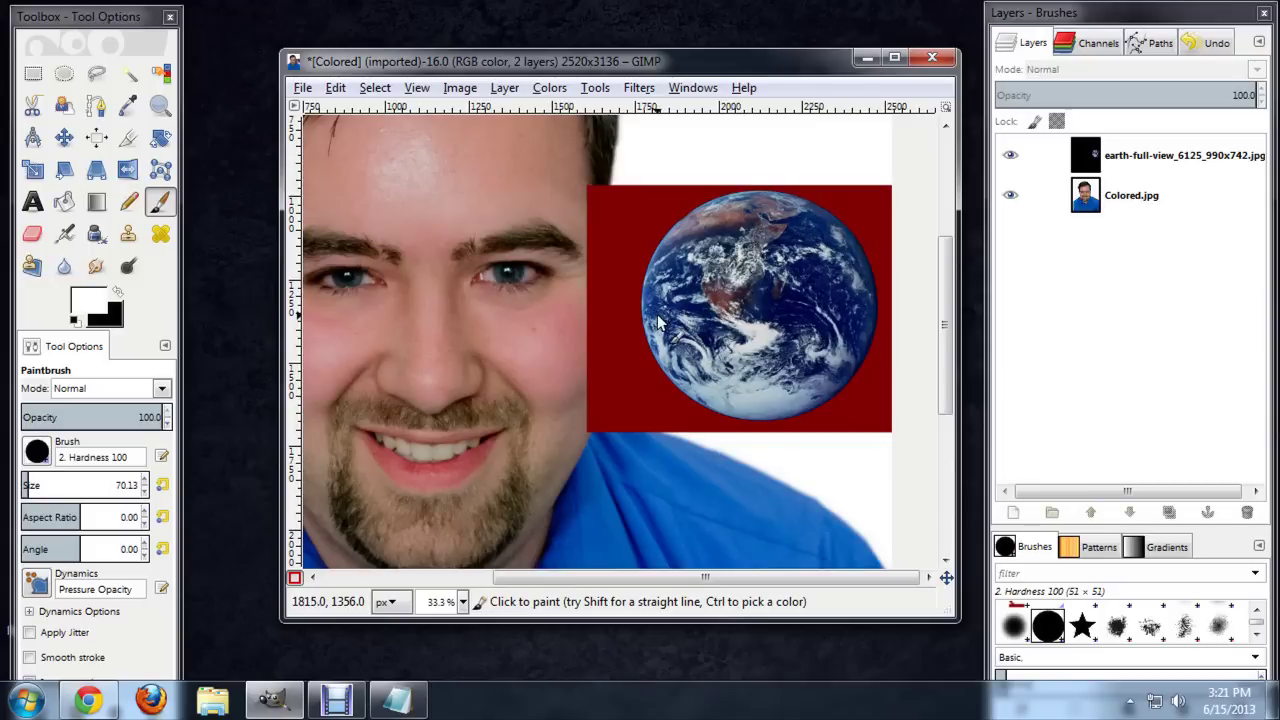
Step: Turn off Quick Mask and give the Earth layer a layer mask initialised from the selection
{"action": "left_click", "coordinate": [378, 88]}
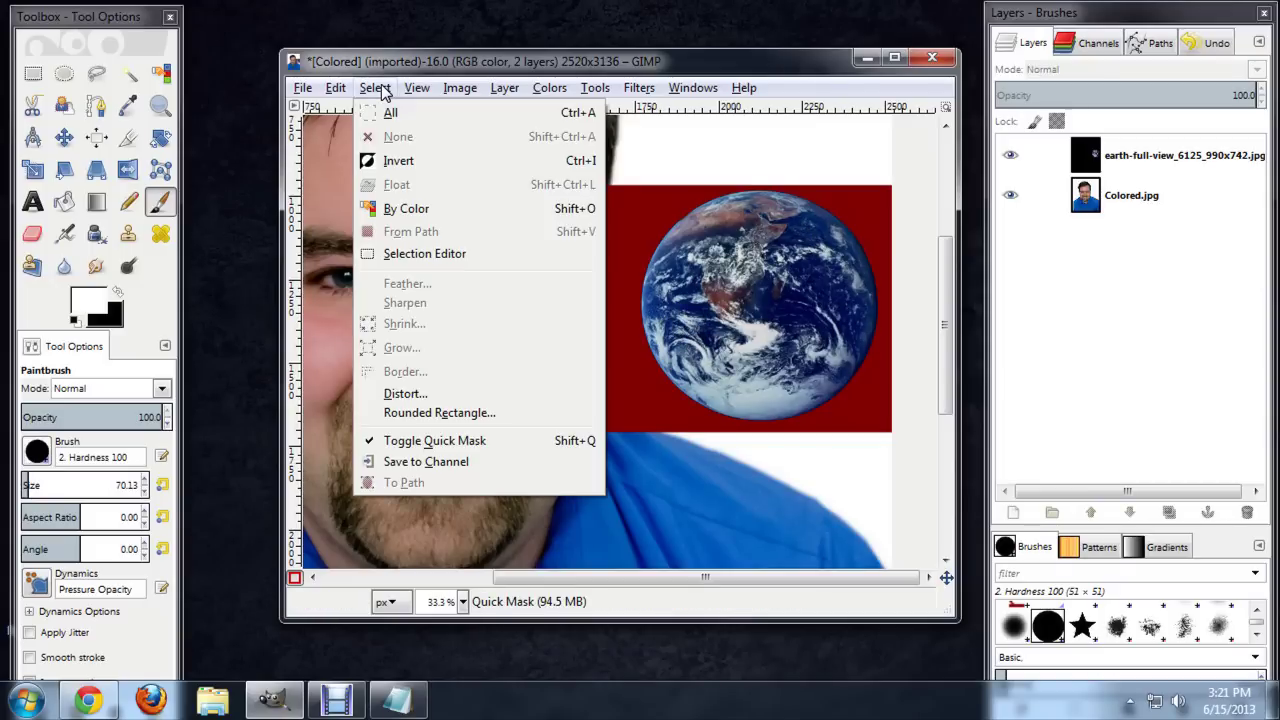
{"action": "left_click", "coordinate": [440, 442]}
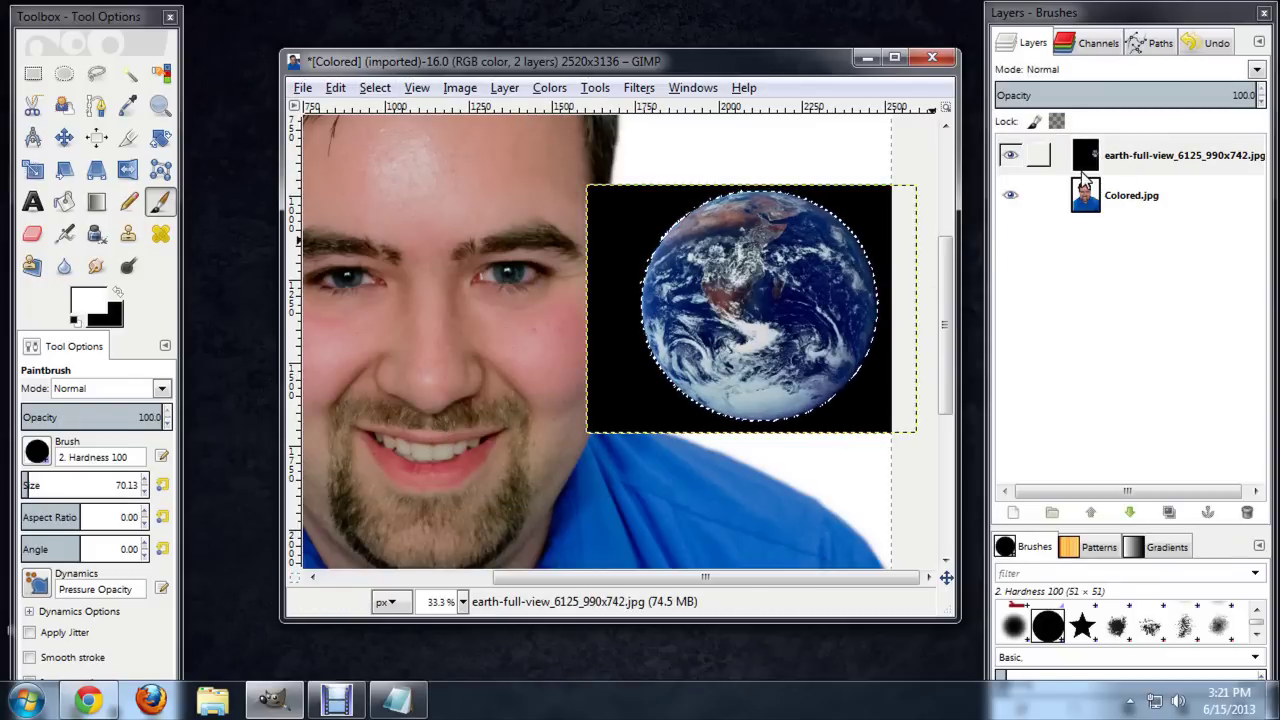
{"action": "right_click", "coordinate": [1141, 157]}
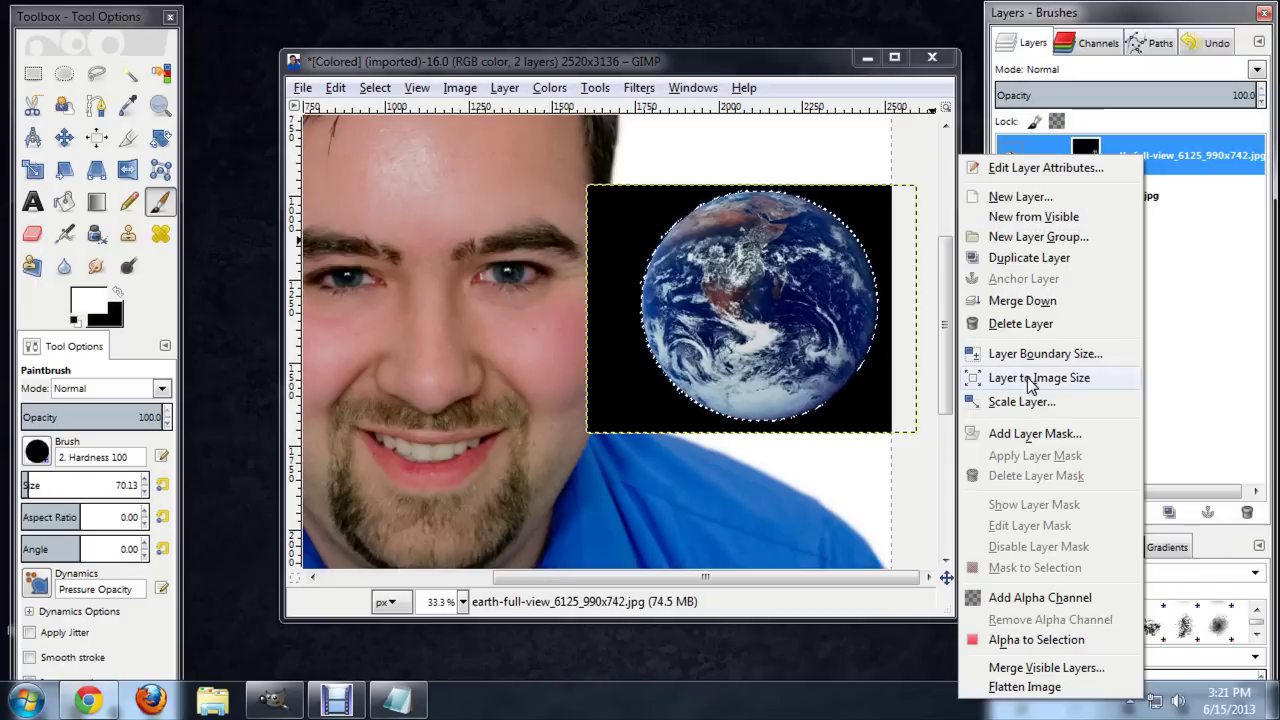
{"action": "left_click", "coordinate": [1045, 436]}
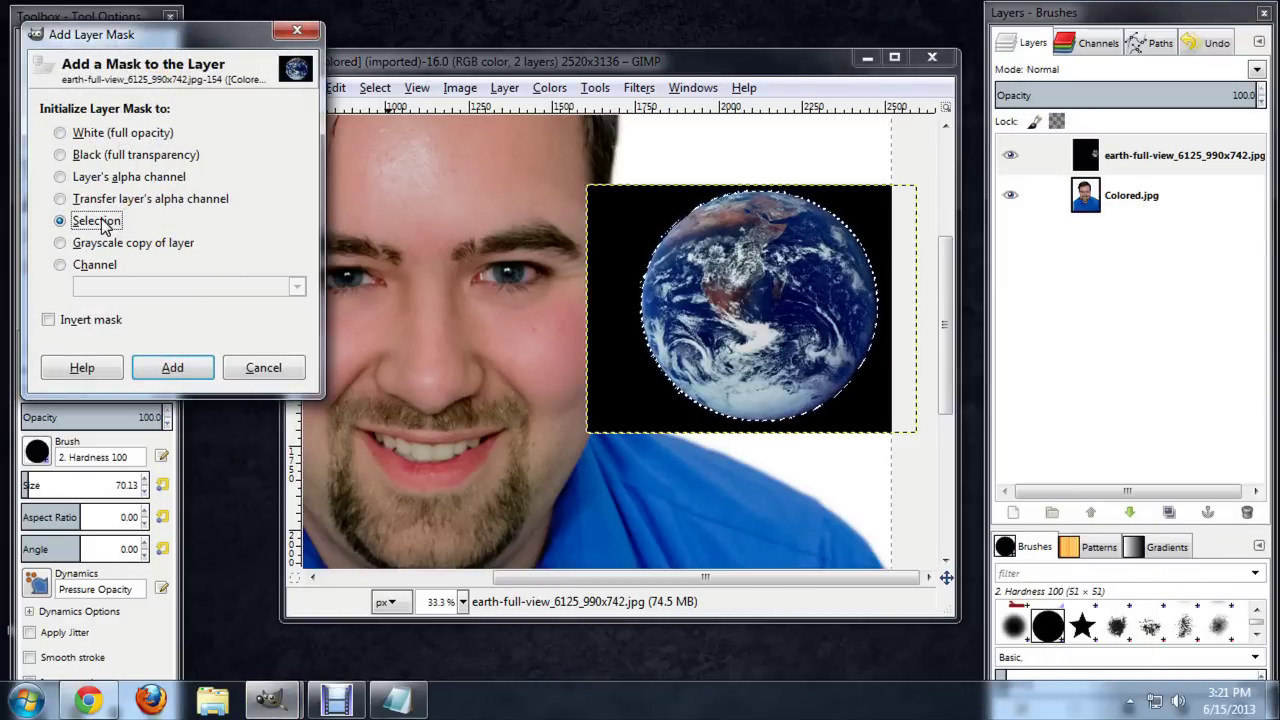
{"action": "left_click", "coordinate": [194, 371]}
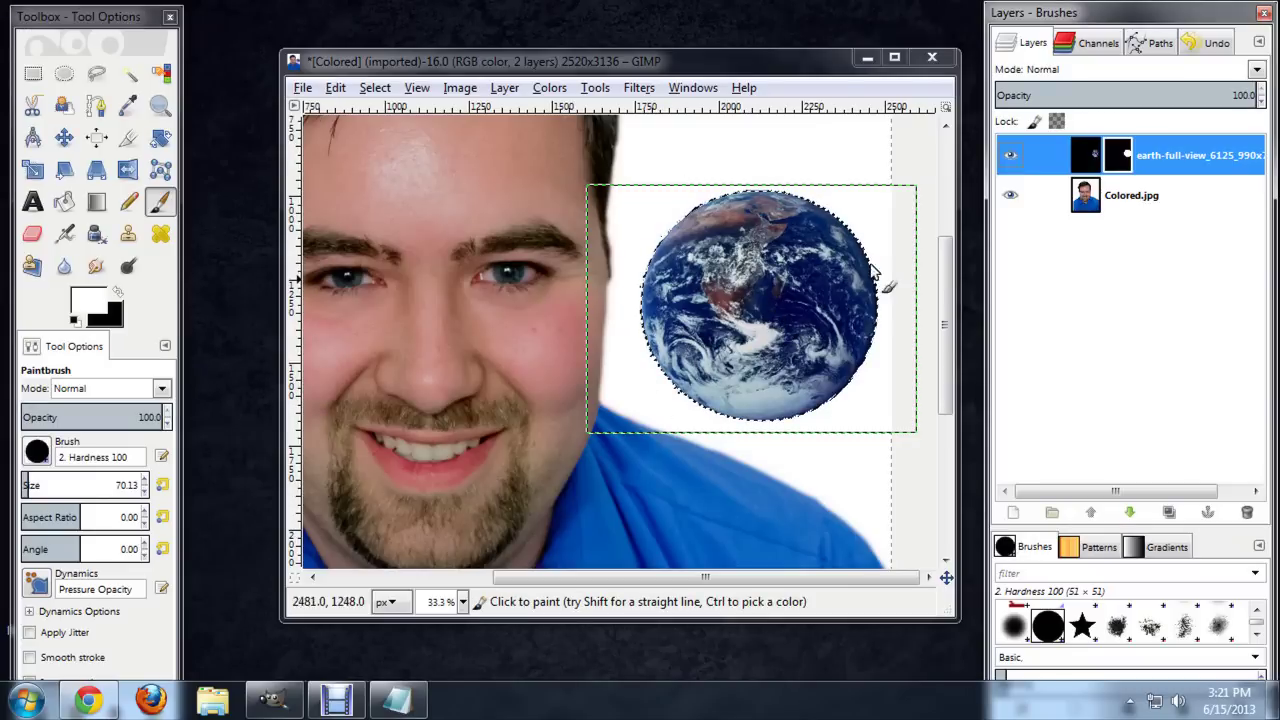
Step: Zoom out to the full portrait, activate the Colored.jpg layer and choose Select > None
{"action": "key", "text": "z"}
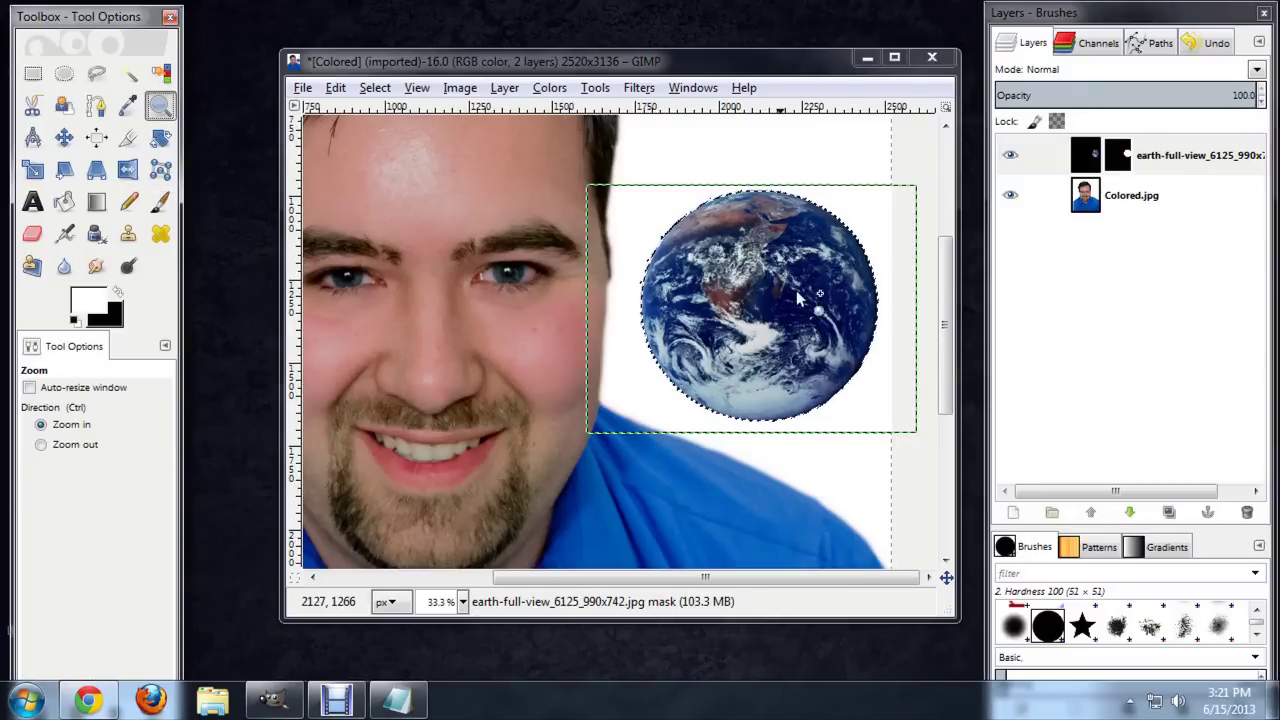
{"action": "left_click", "coordinate": [705, 310], "text": "ctrl"}
{"action": "left_click", "coordinate": [694, 380], "text": "ctrl"}
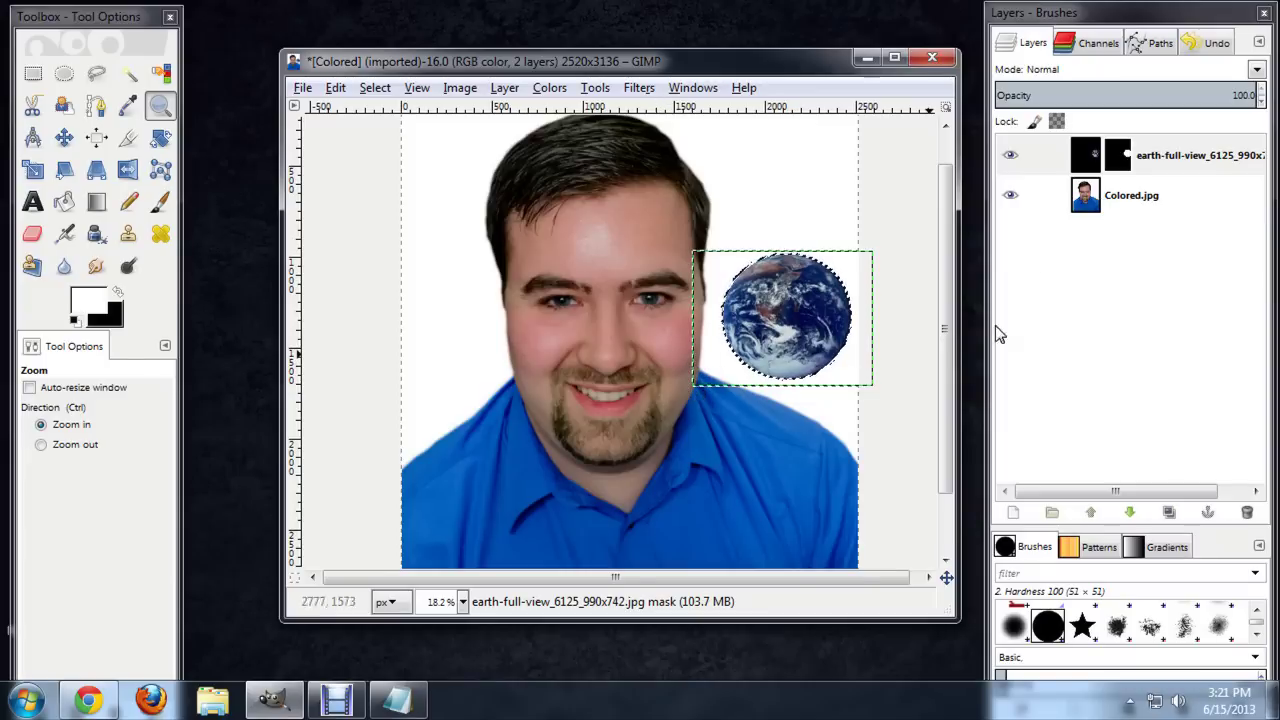
{"action": "left_click", "coordinate": [1145, 195]}
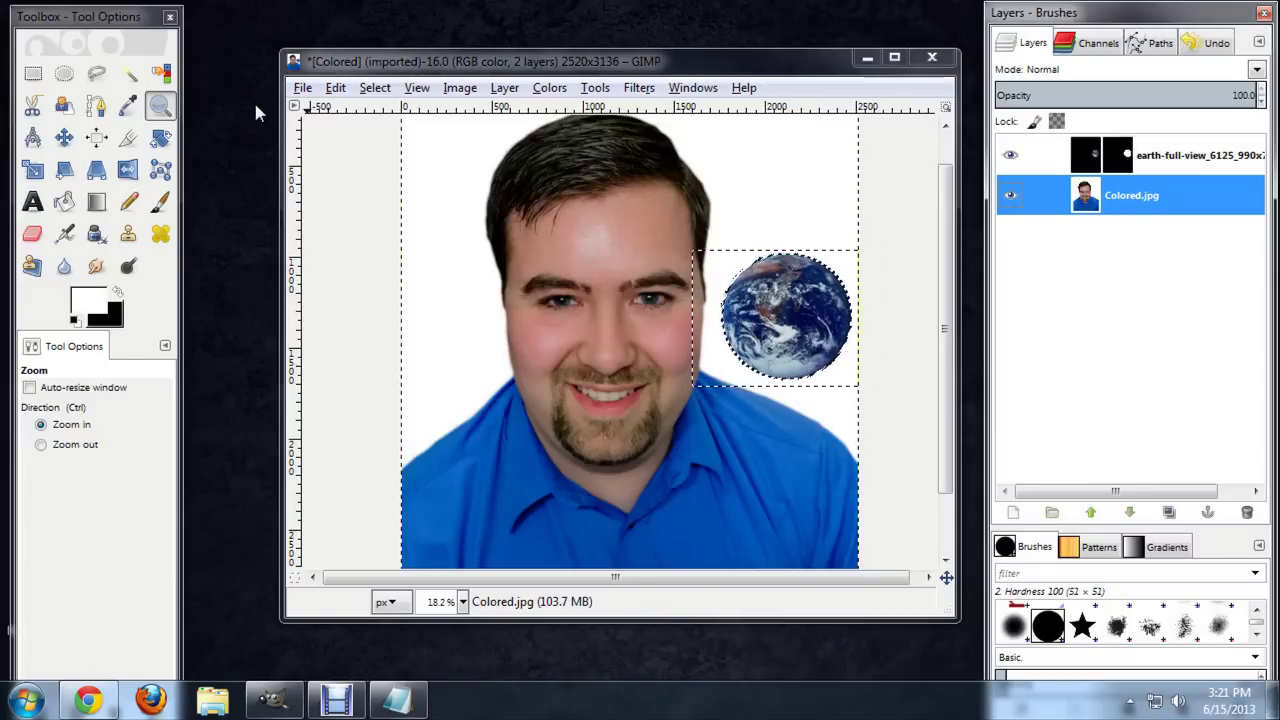
{"action": "left_click", "coordinate": [375, 88]}
{"action": "left_click", "coordinate": [395, 137]}
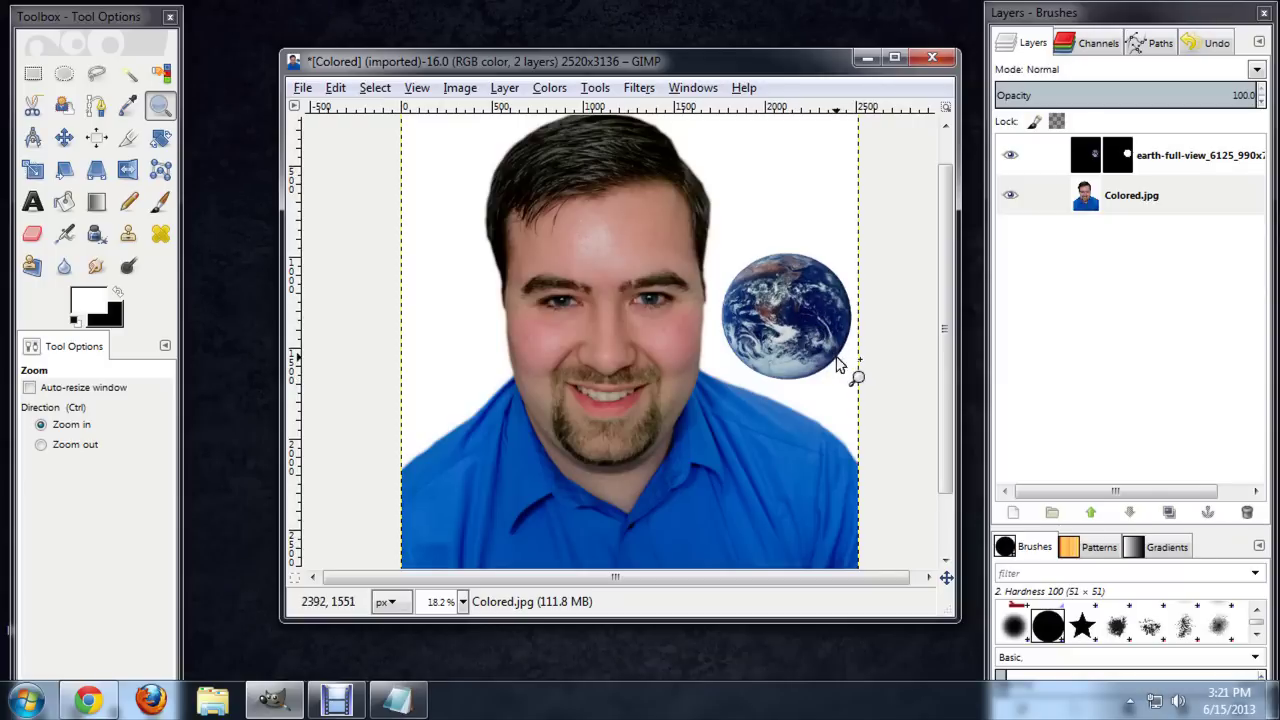
Step: Start a Supernova filter on Colored.jpg, centred at 2142,1442 behind the Earth
{"action": "left_click", "coordinate": [1150, 196]}
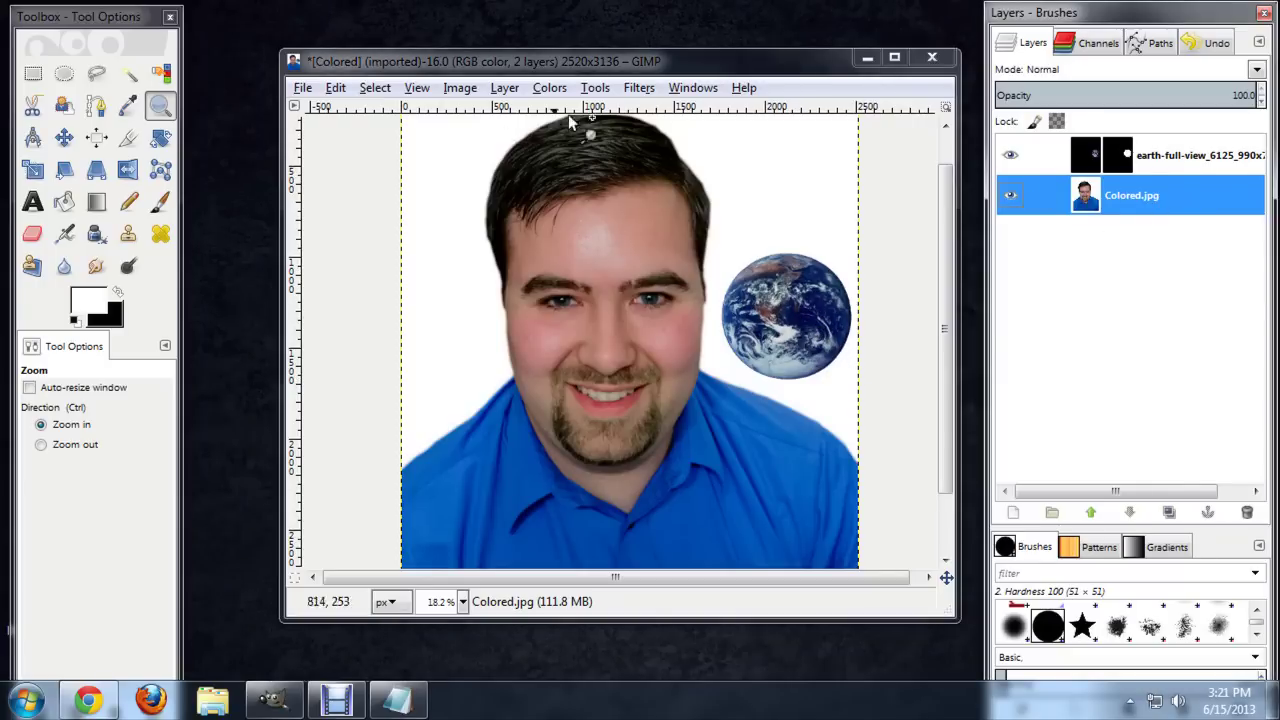
{"action": "left_click", "coordinate": [636, 88]}
{"action": "mouse_move", "coordinate": [768, 266]}
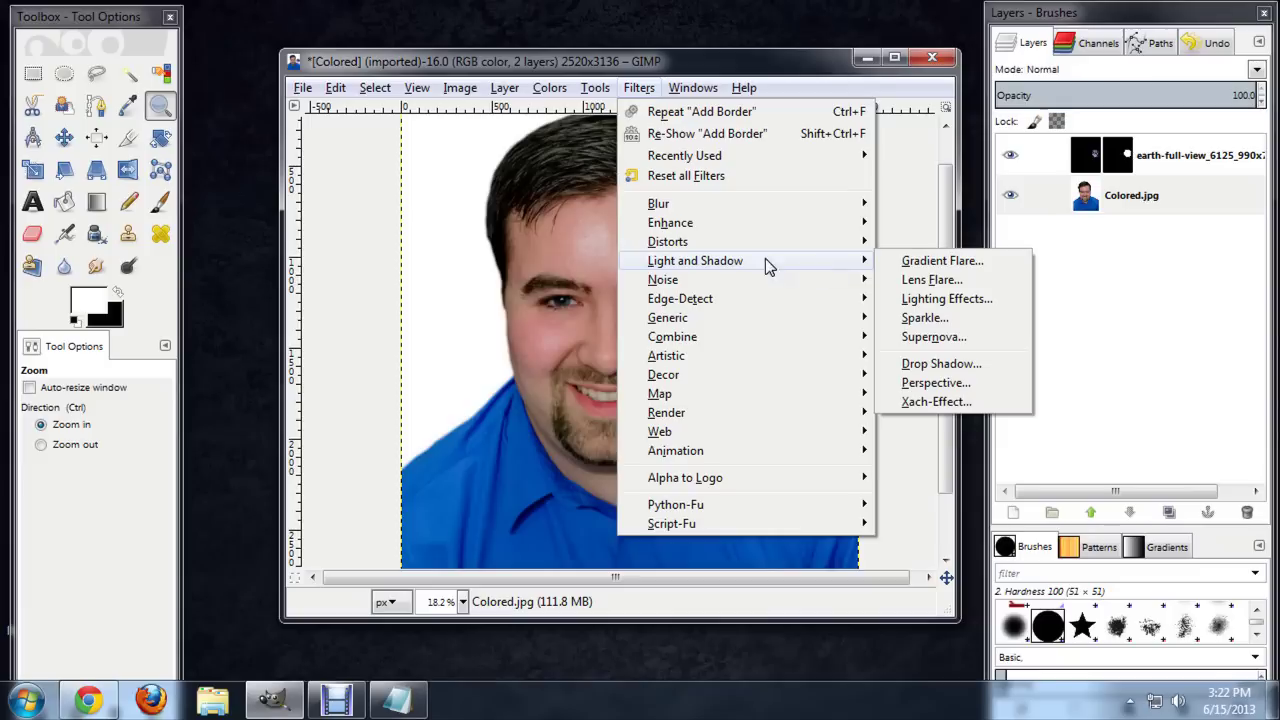
{"action": "left_click", "coordinate": [945, 337]}
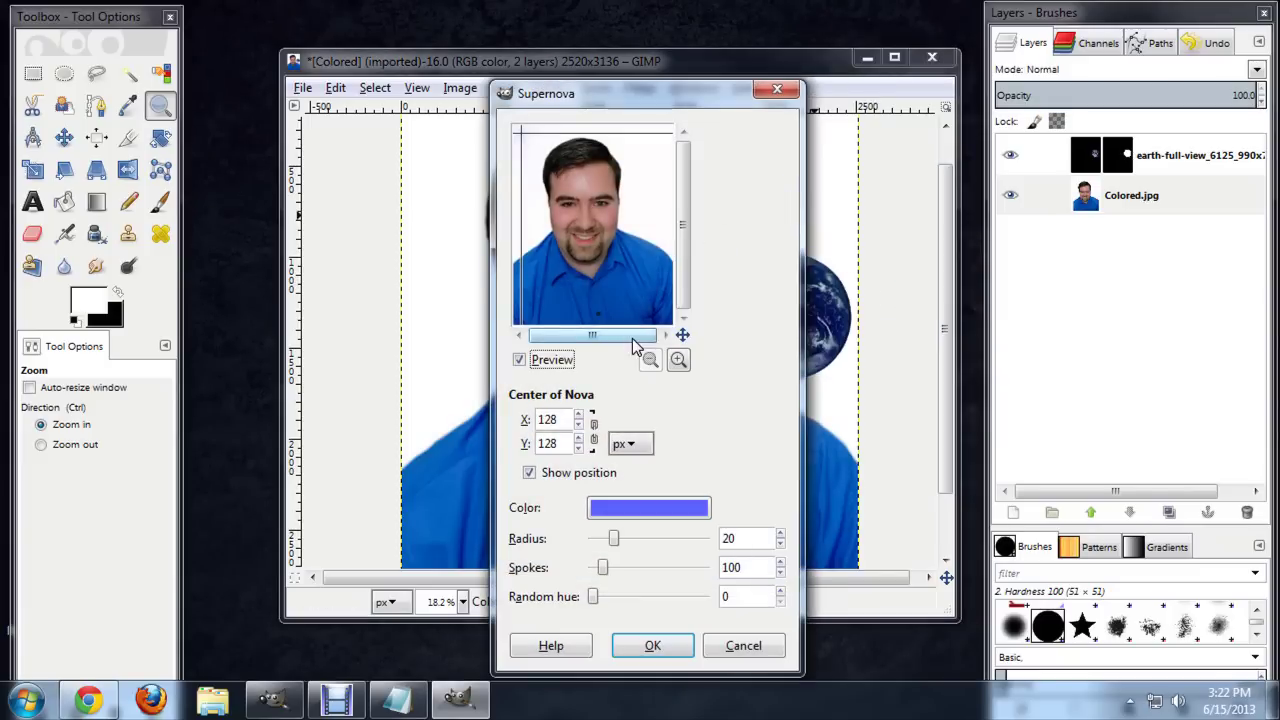
{"action": "left_click_drag", "start_coordinate": [700, 92], "coordinate": [1099, 119]}
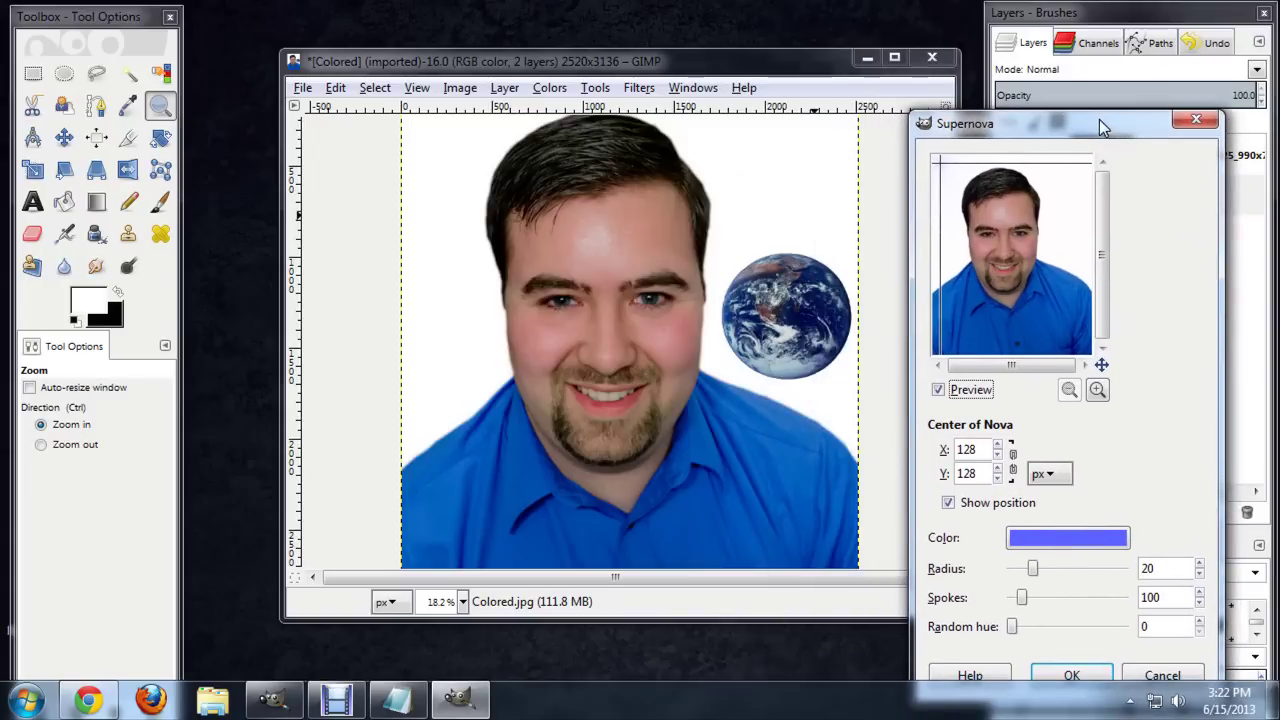
{"action": "left_click", "coordinate": [1068, 242]}
{"action": "left_click", "coordinate": [1065, 247]}
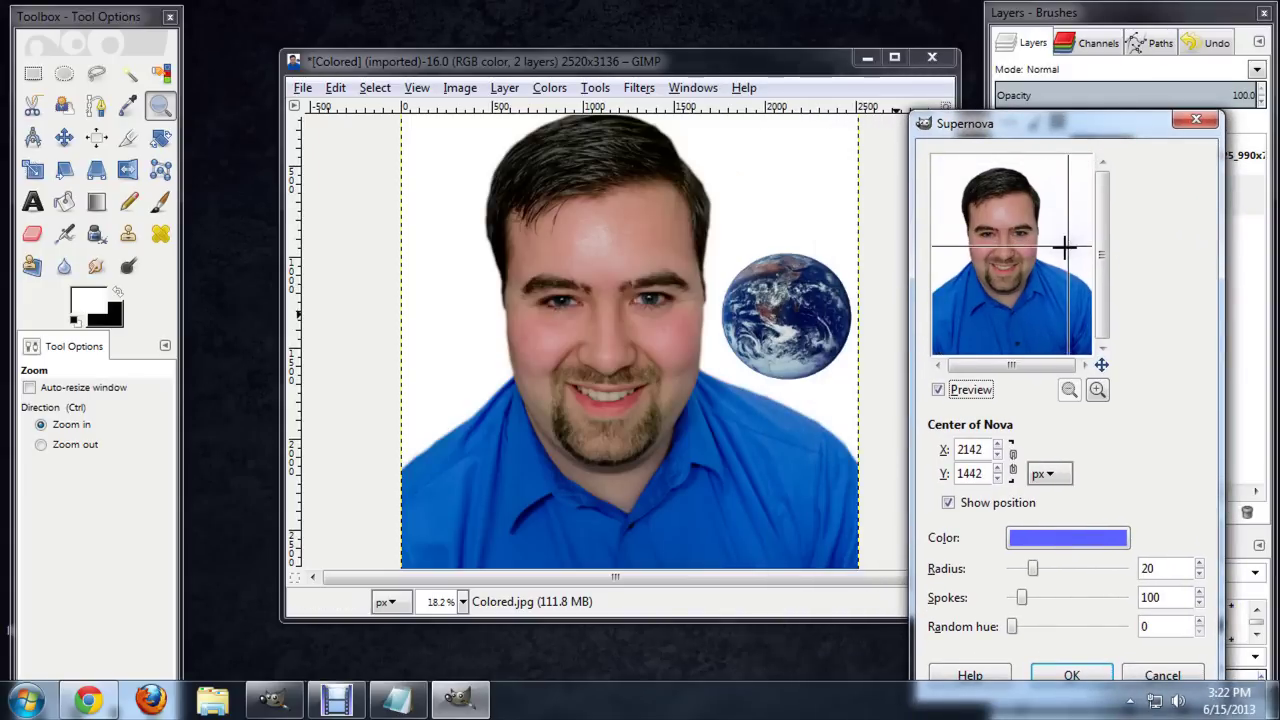
Step: Give the supernova colour b1b7ff, radius 100, 138 spokes and random hue 19, then apply
{"action": "left_click", "coordinate": [1068, 540]}
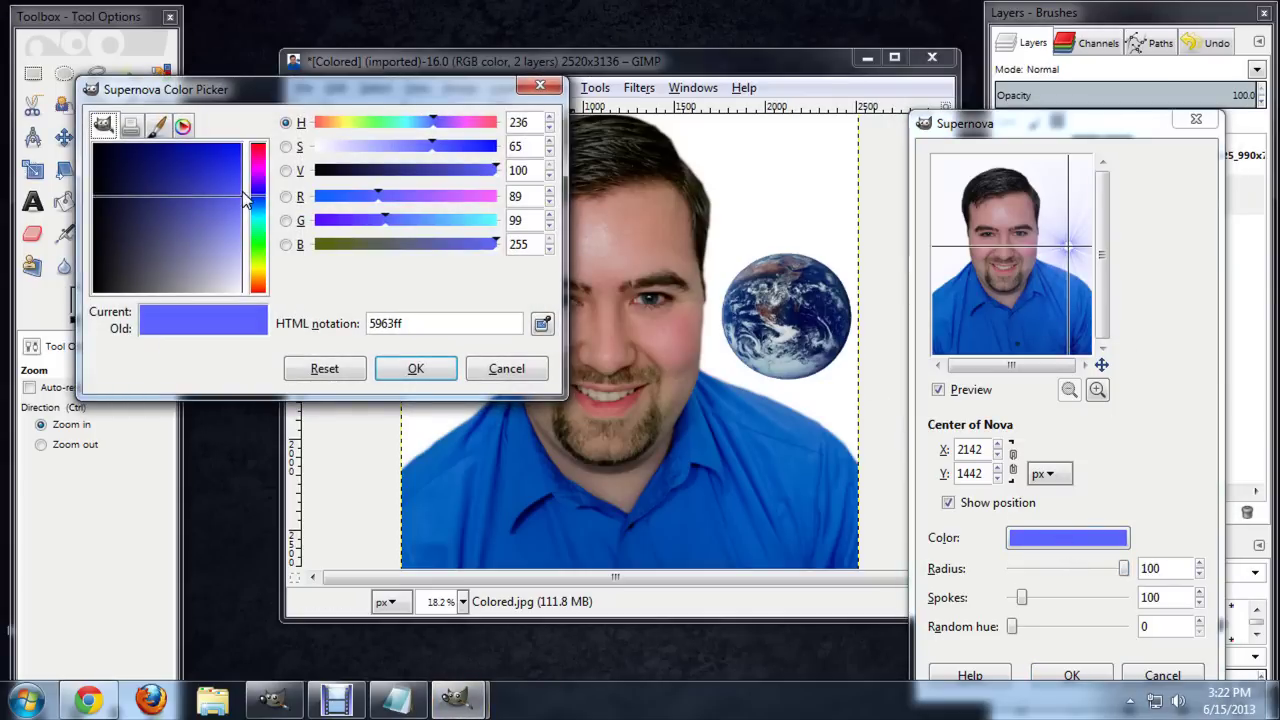
{"action": "left_click_drag", "start_coordinate": [238, 204], "coordinate": [252, 256]}
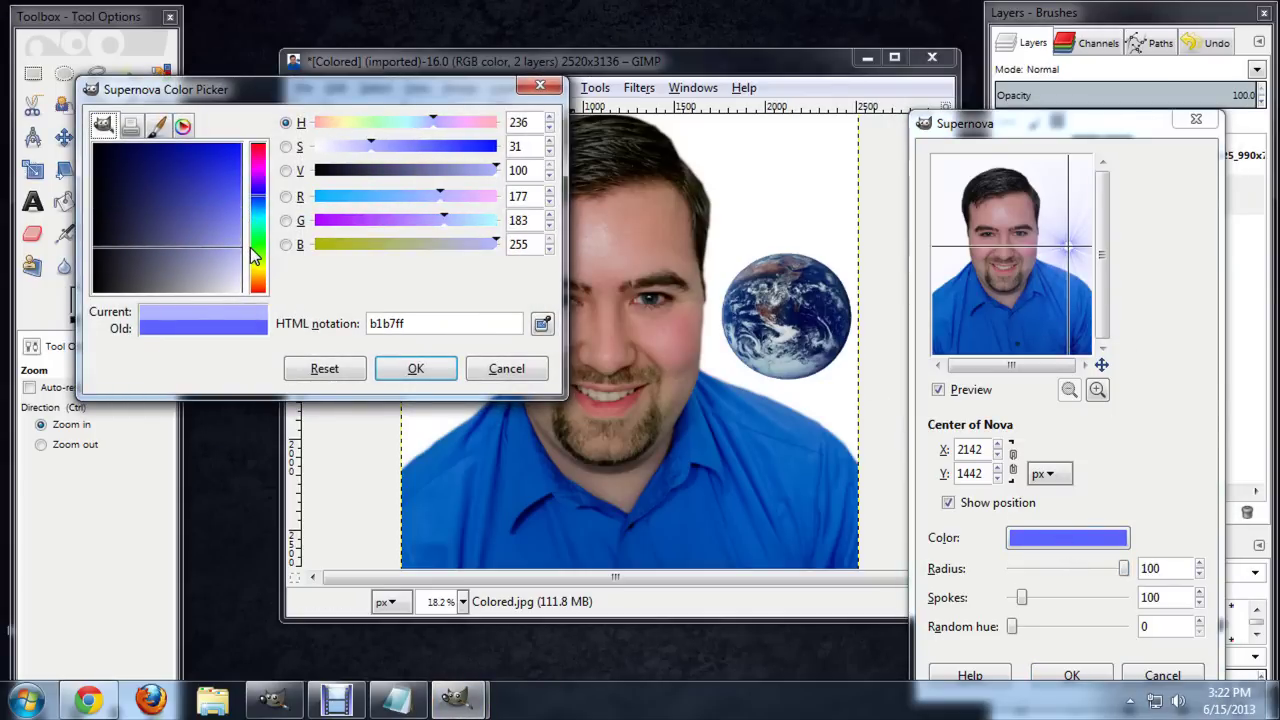
{"action": "left_click", "coordinate": [415, 369]}
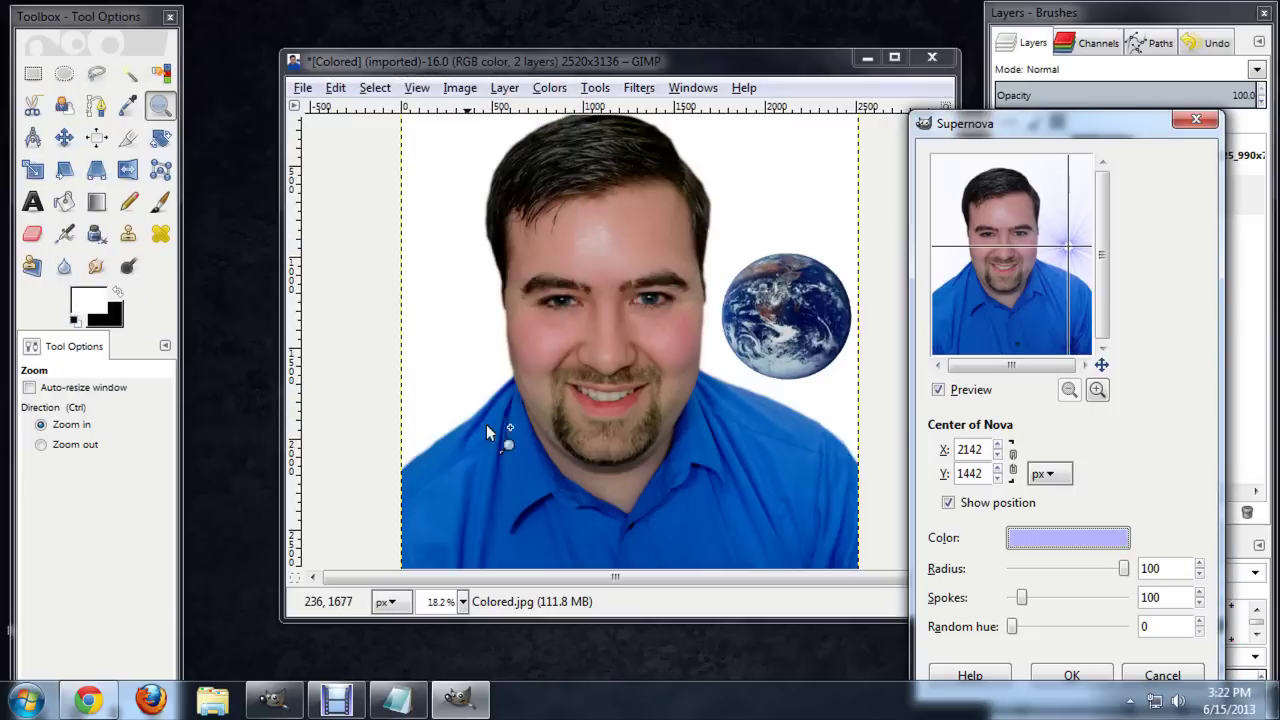
{"action": "left_click_drag", "start_coordinate": [1023, 600], "coordinate": [1028, 597]}
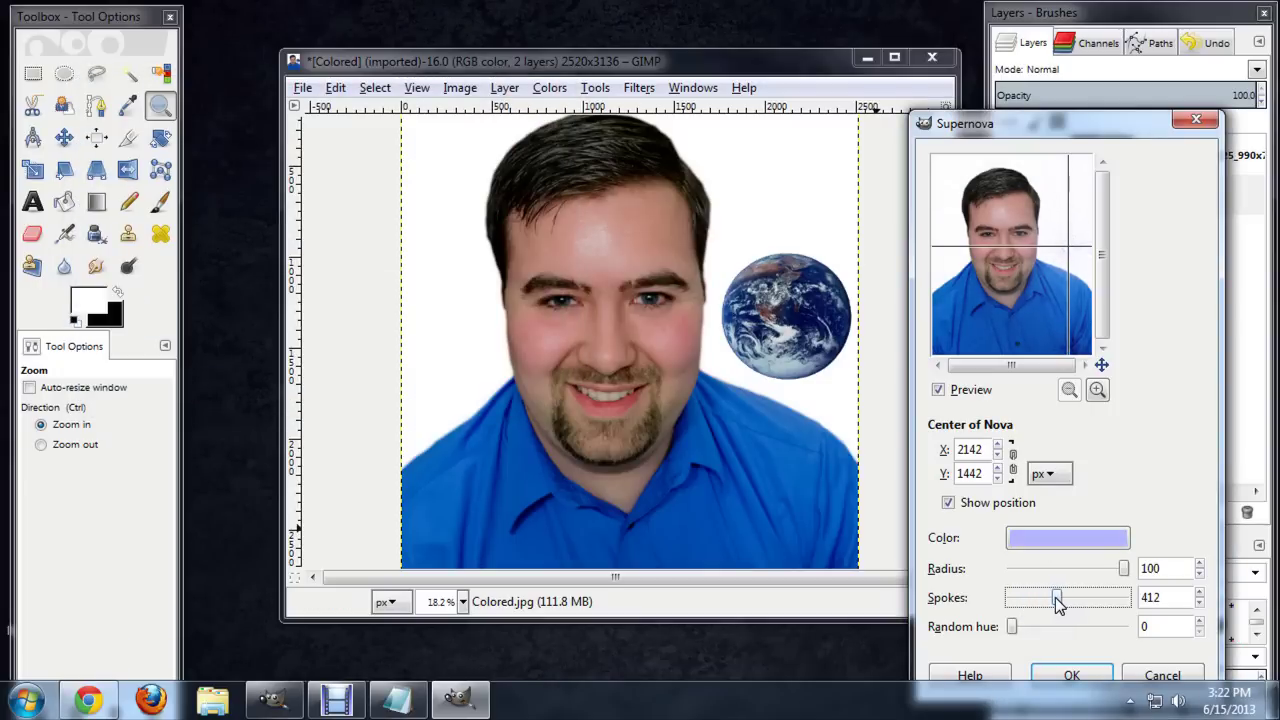
{"action": "left_click_drag", "start_coordinate": [1056, 596], "coordinate": [1030, 598]}
{"action": "left_click", "coordinate": [1100, 676]}
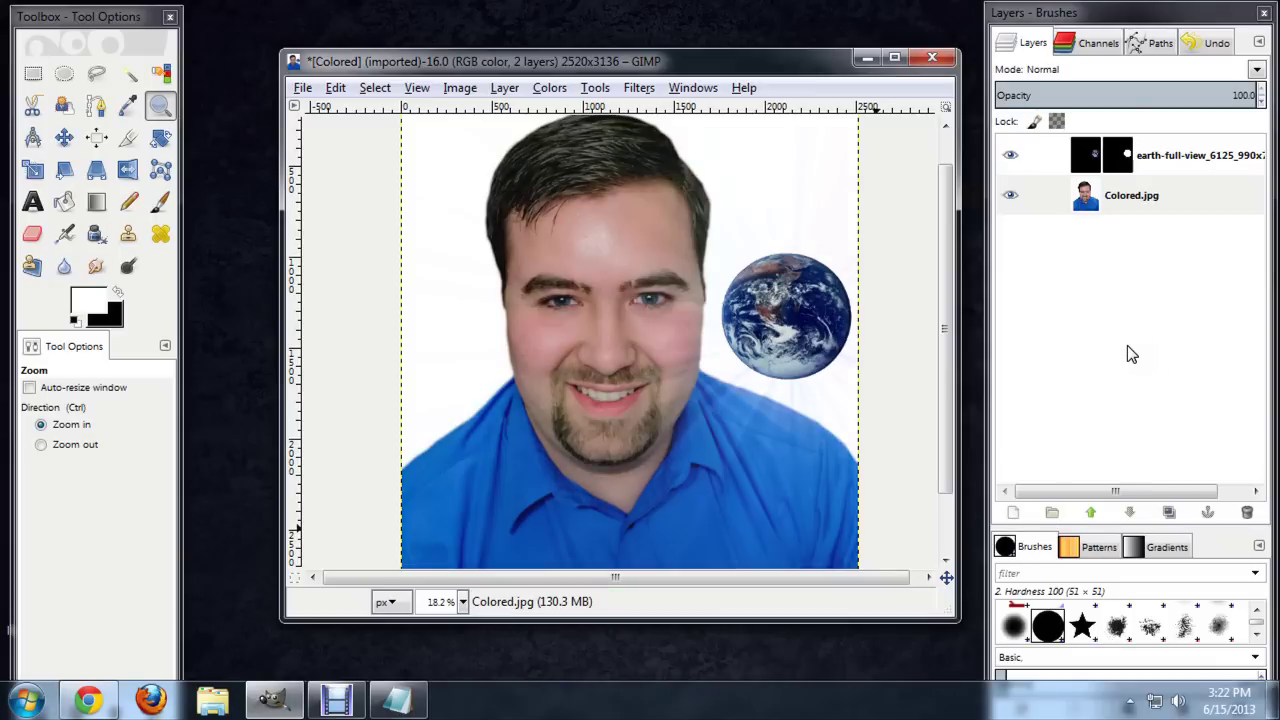
{"action": "left_click", "coordinate": [1010, 156]}
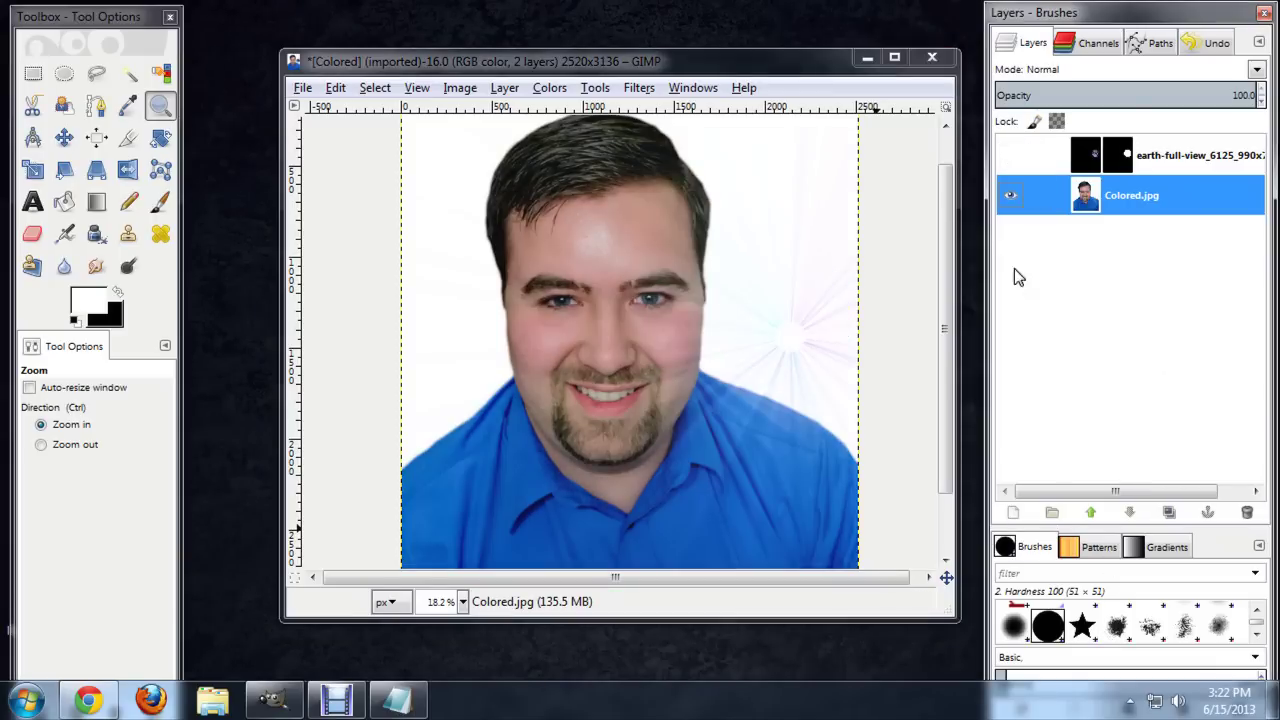
{"action": "left_click", "coordinate": [1008, 156]}
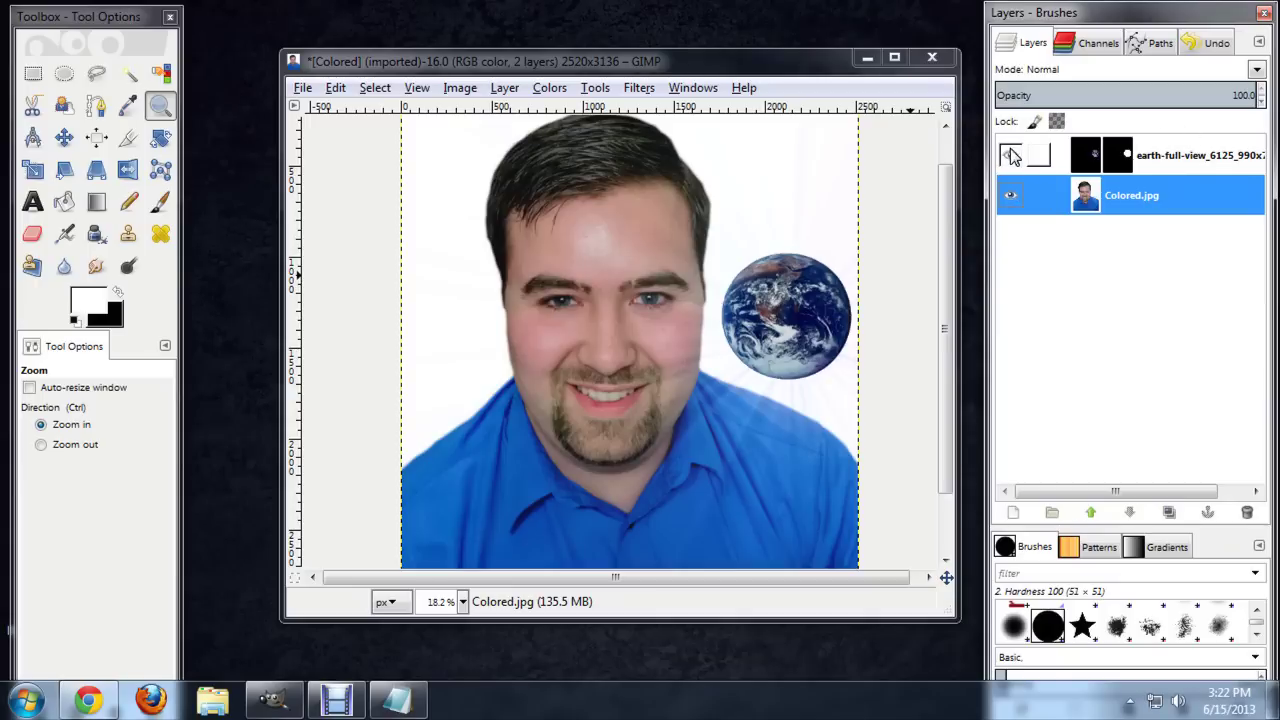